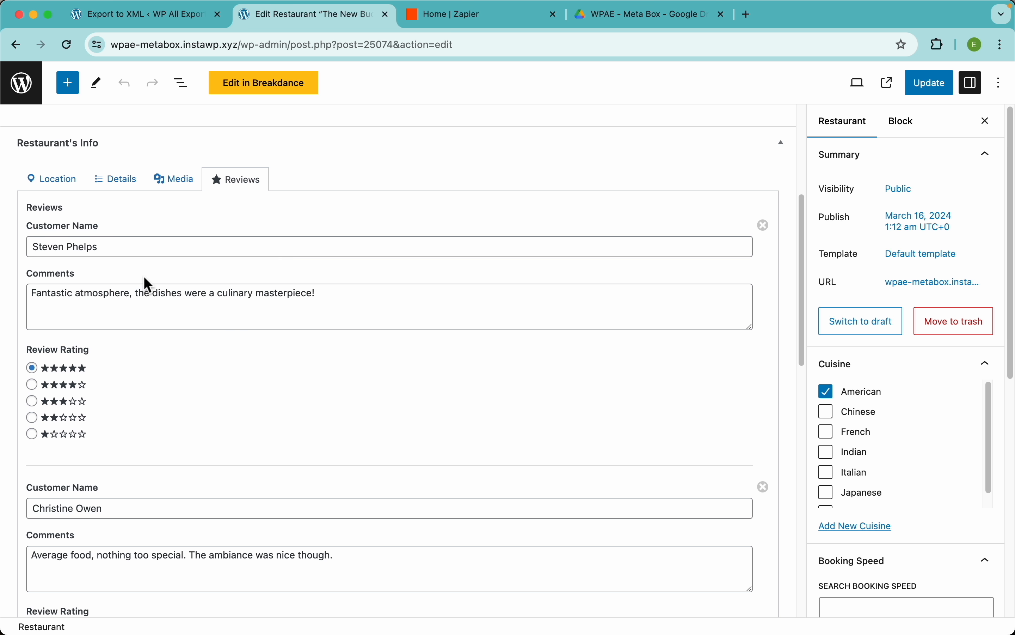
Add a blank review entry below the existing customer reviews in the Restaurant's Info section
{"action": "scroll", "coordinate": [126, 419], "scroll_direction": "down", "scroll_amount": 10}
{"action": "left_click", "coordinate": [79, 559]}
{"action": "scroll", "coordinate": [165, 503], "scroll_direction": "down", "scroll_amount": 5}
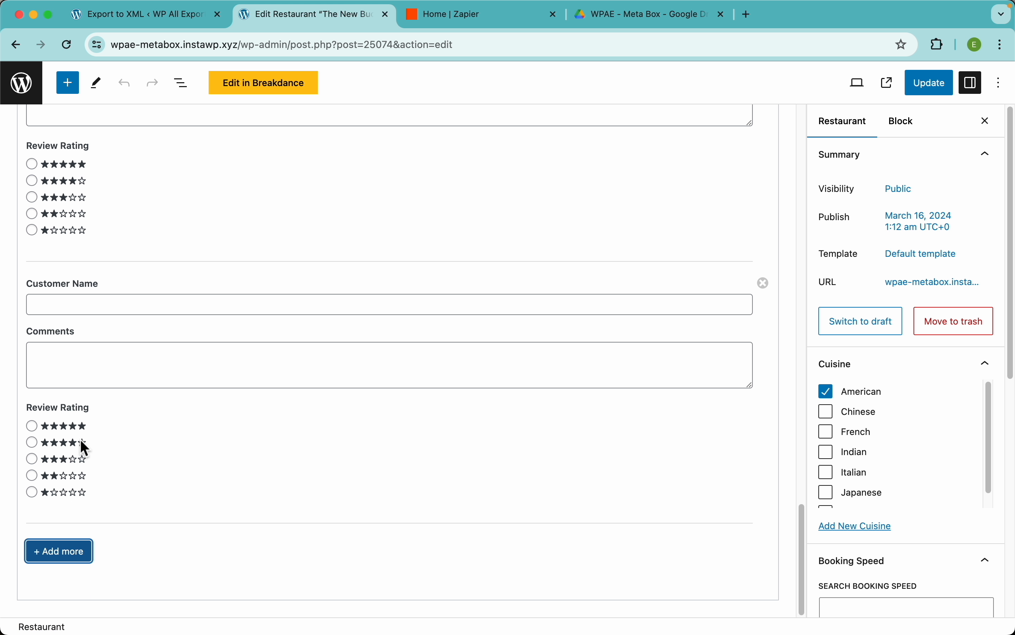
{"action": "scroll", "coordinate": [203, 434], "scroll_direction": "up", "scroll_amount": 15}
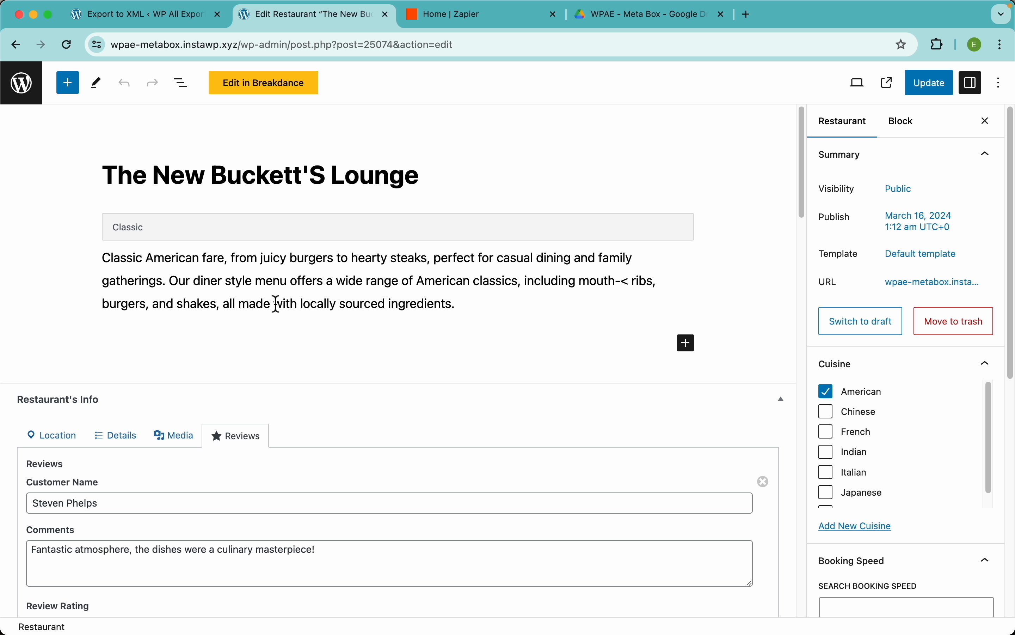
Switch to the new export and choose Restaurants as the specific post type to export
{"action": "left_click", "coordinate": [181, 16]}
{"action": "left_click", "coordinate": [454, 327]}
{"action": "left_click", "coordinate": [455, 381]}
{"action": "scroll", "coordinate": [454, 382], "scroll_direction": "down", "scroll_amount": 2}
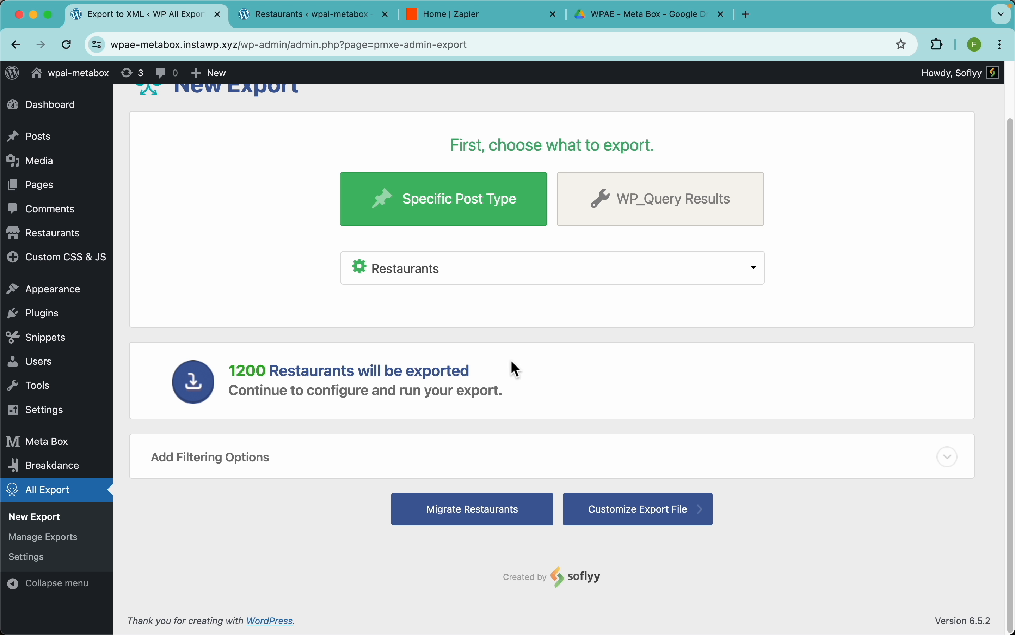
Add a filtering rule that exports only restaurants with a Rating equal to or greater than 4
{"action": "left_click", "coordinate": [210, 457]}
{"action": "scroll", "coordinate": [419, 377], "scroll_direction": "down", "scroll_amount": 3}
{"action": "left_click", "coordinate": [258, 368]}
{"action": "left_click", "coordinate": [482, 368]}
{"action": "left_click", "coordinate": [445, 470]}
{"action": "left_click", "coordinate": [708, 368]}
{"action": "type", "text": "4"}
{"action": "left_click", "coordinate": [901, 367]}
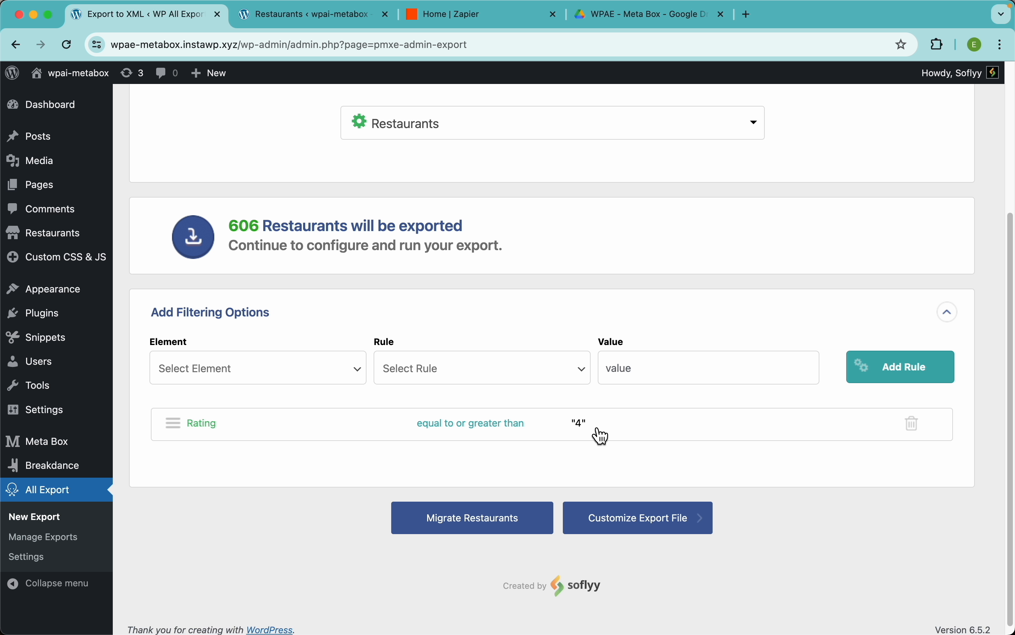
Proceed to customizing the export file and preview the first 10 restaurants with the default columns
{"action": "scroll", "coordinate": [453, 248], "scroll_direction": "up", "scroll_amount": 5}
{"action": "scroll", "coordinate": [453, 247], "scroll_direction": "down", "scroll_amount": 5}
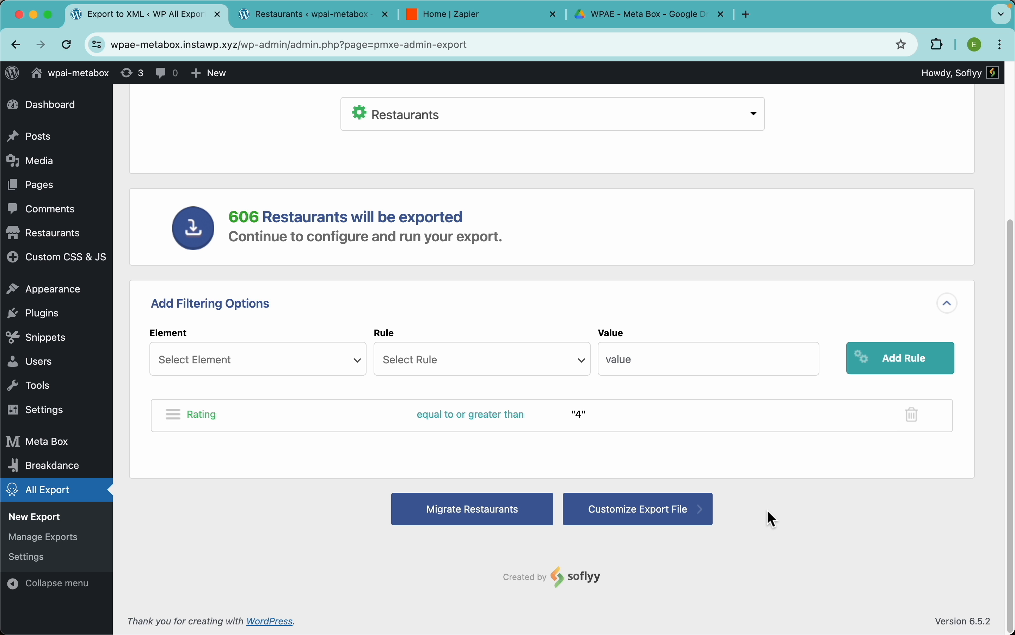
{"action": "left_click", "coordinate": [703, 518]}
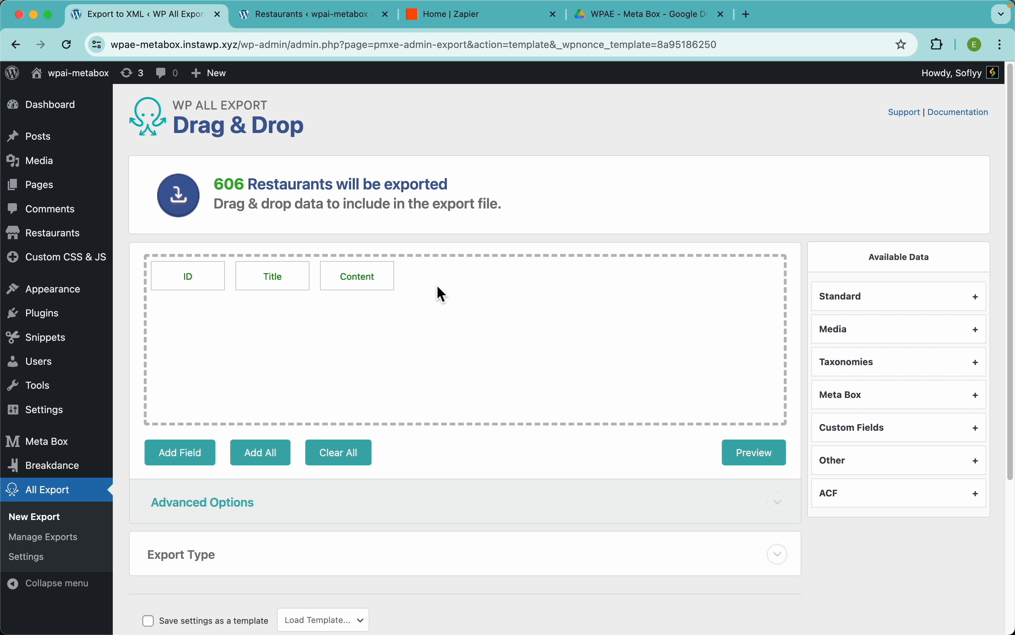
{"action": "left_click", "coordinate": [755, 453]}
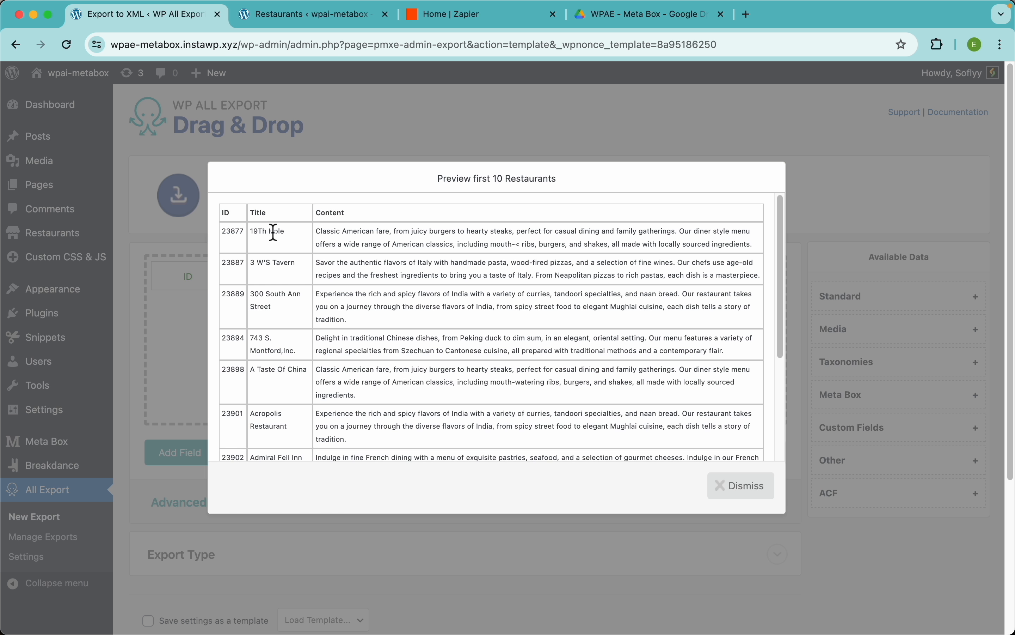
{"action": "left_click", "coordinate": [741, 485]}
Remove the ID column from the export and preview the result
{"action": "left_click_drag", "start_coordinate": [206, 284], "coordinate": [220, 220]}
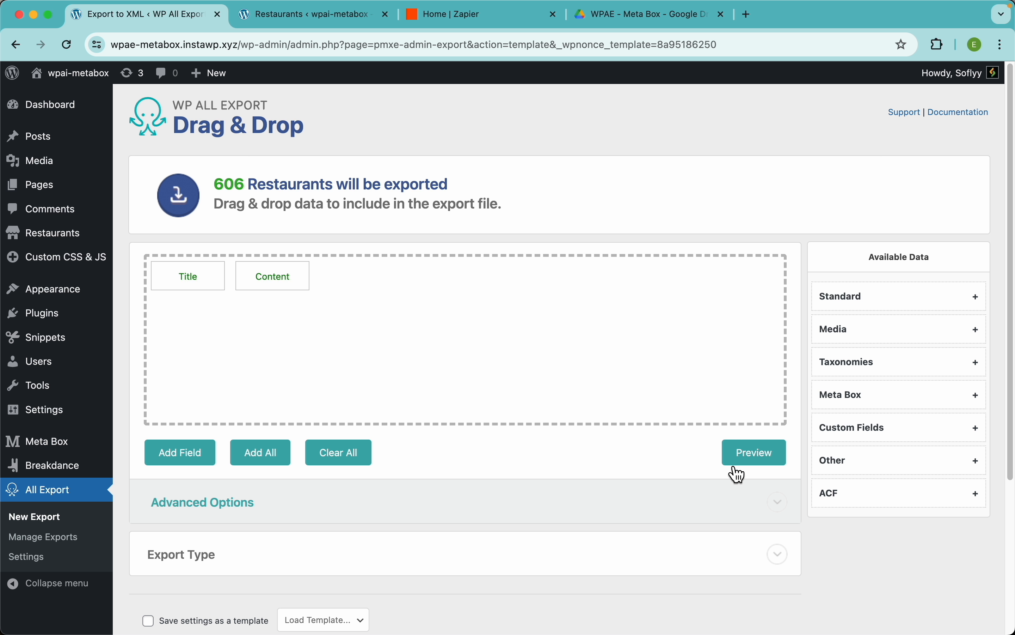
{"action": "left_click", "coordinate": [741, 453]}
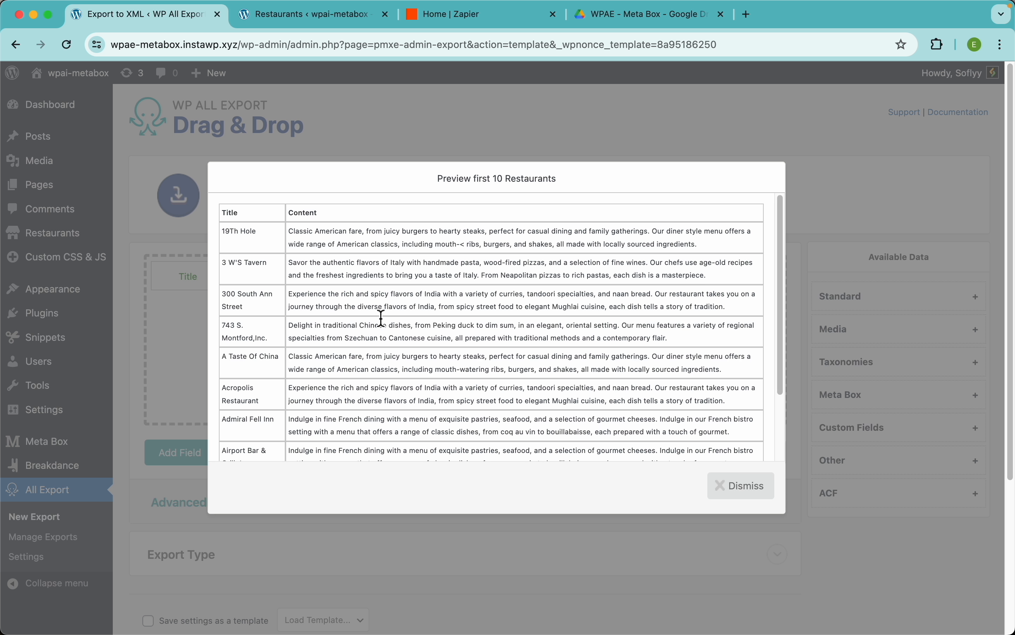
{"action": "left_click", "coordinate": [513, 129]}
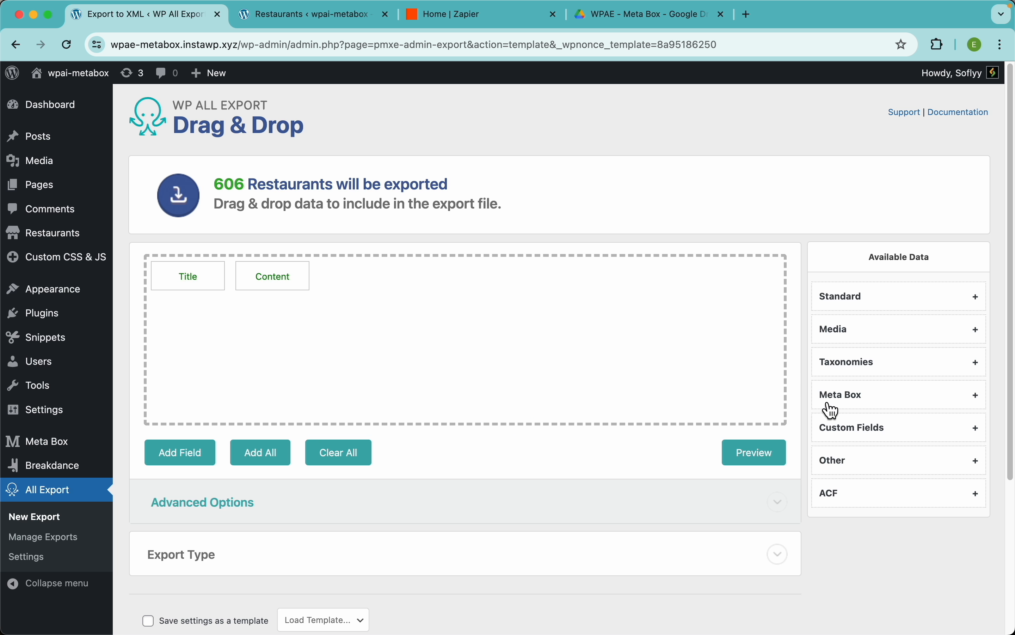
Add the Map Address field from the Meta Box data to the export and preview it
{"action": "left_click", "coordinate": [918, 398]}
{"action": "scroll", "coordinate": [917, 401], "scroll_direction": "down", "scroll_amount": 4}
{"action": "scroll", "coordinate": [916, 402], "scroll_direction": "up", "scroll_amount": 1}
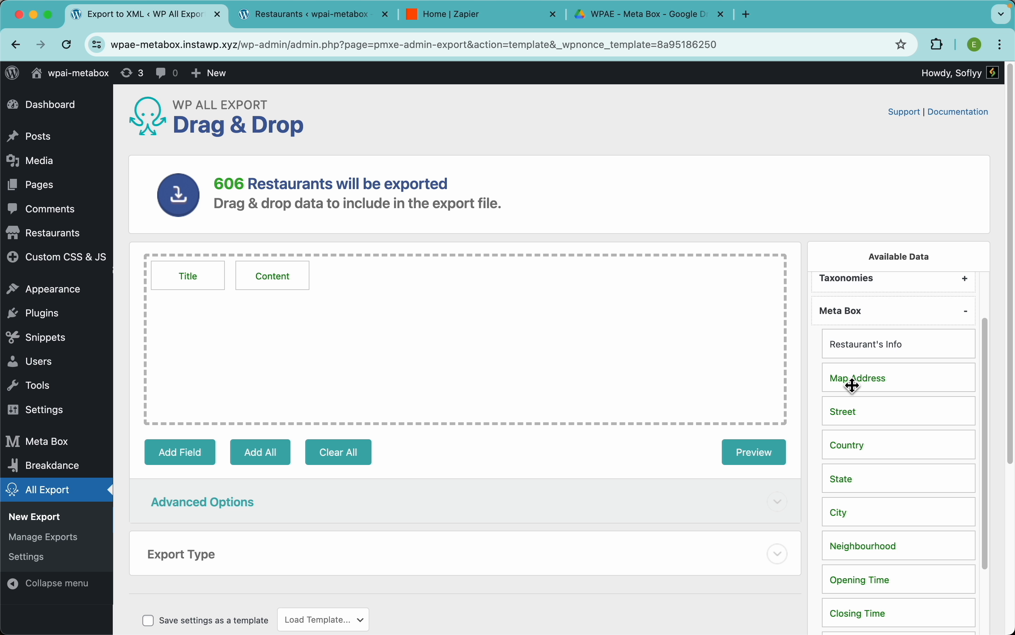
{"action": "left_click_drag", "start_coordinate": [865, 383], "coordinate": [586, 338]}
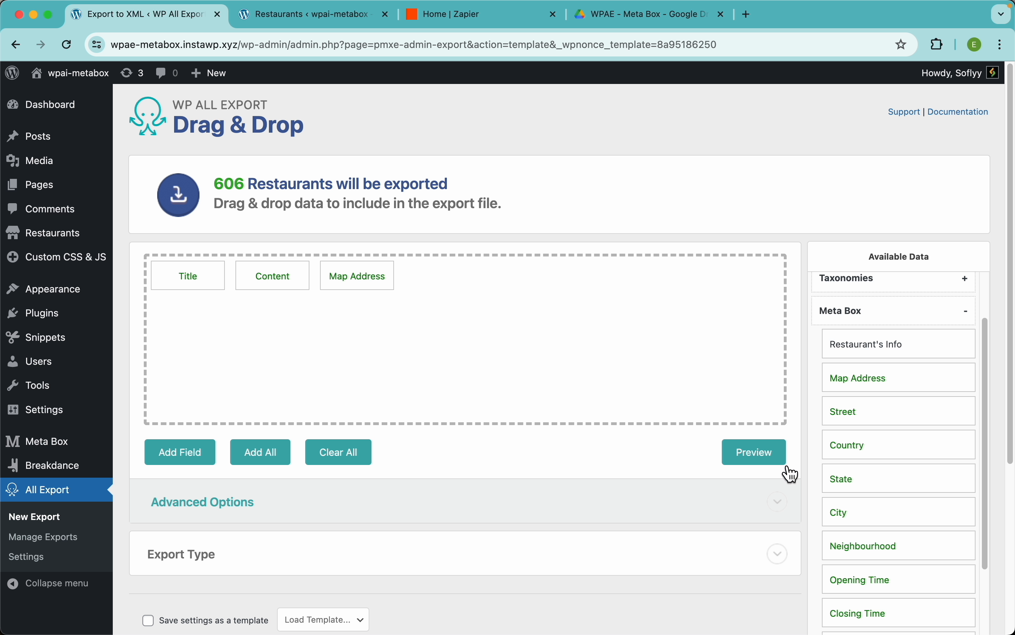
{"action": "left_click", "coordinate": [764, 459]}
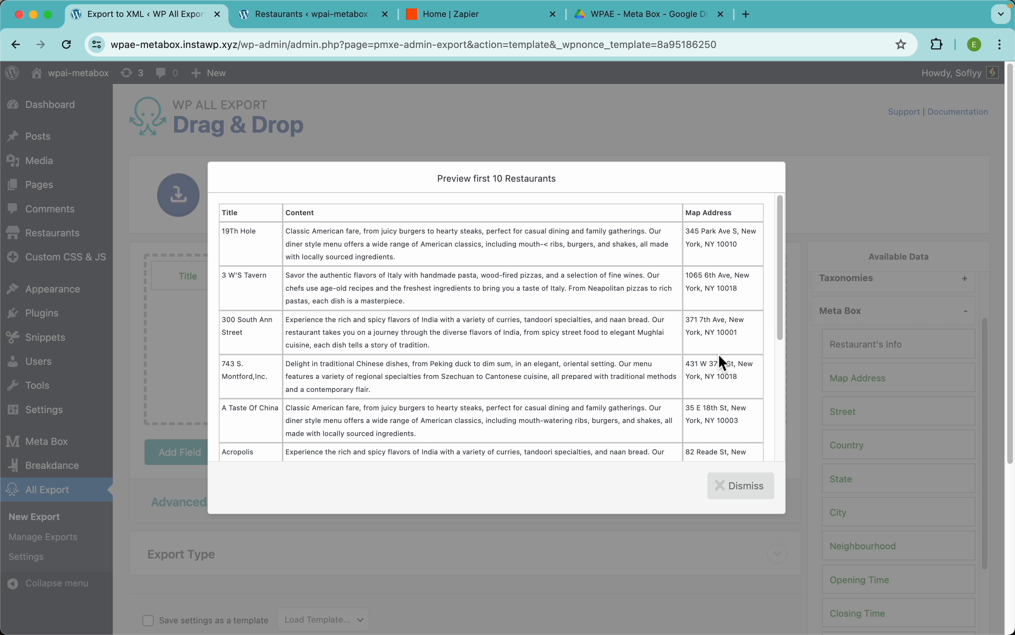
{"action": "left_click", "coordinate": [726, 152]}
Replace the Map Address column with the whole Restaurant's Info field group and preview the resulting columns
{"action": "left_click_drag", "start_coordinate": [372, 271], "coordinate": [371, 194]}
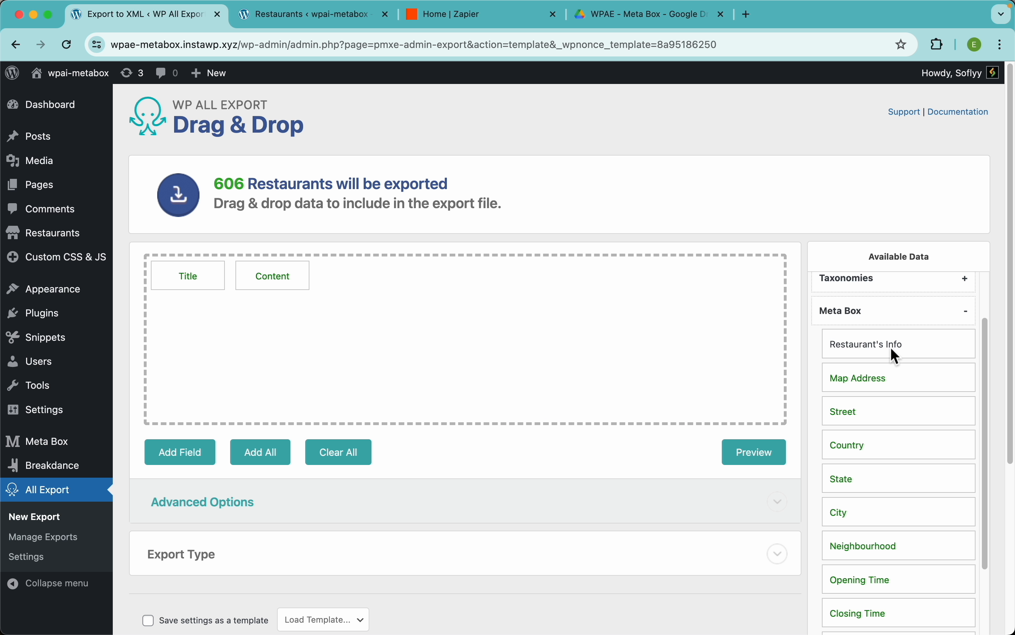
{"action": "left_click_drag", "start_coordinate": [892, 349], "coordinate": [642, 347]}
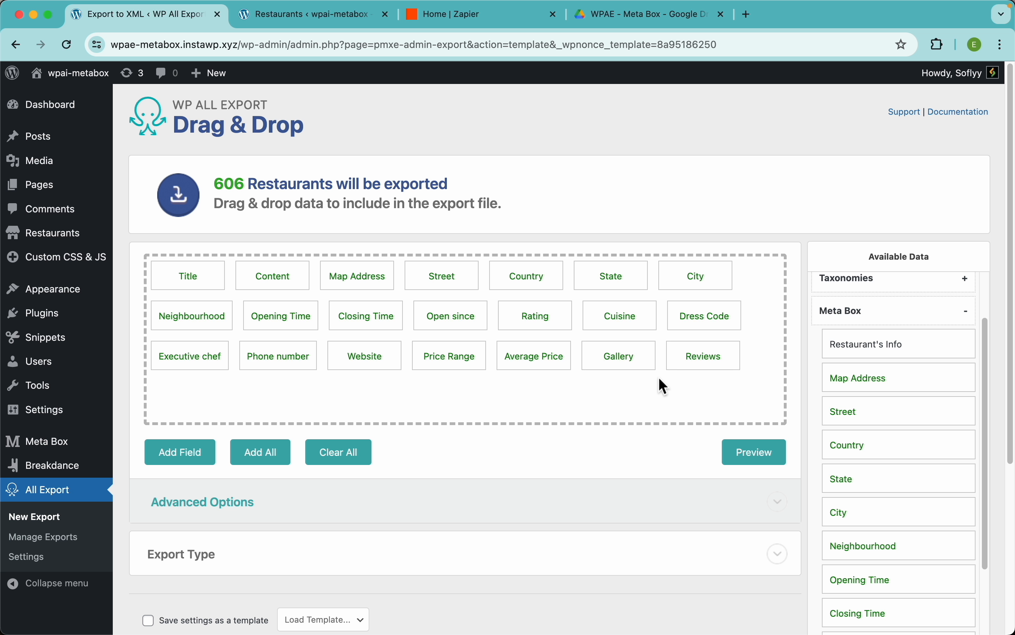
{"action": "left_click", "coordinate": [775, 460]}
{"action": "scroll", "coordinate": [518, 245], "scroll_direction": "right", "scroll_amount": 5}
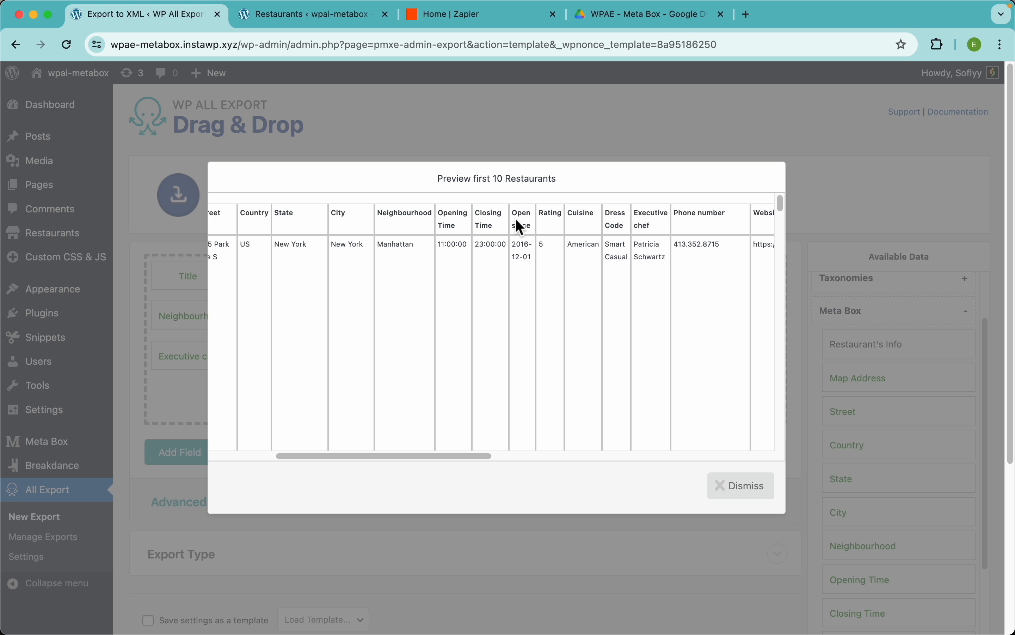
Open The New Buckett'S Lounge from the restaurants list and additionally select Indian and French as its cuisines in the details
{"action": "left_click", "coordinate": [314, 15]}
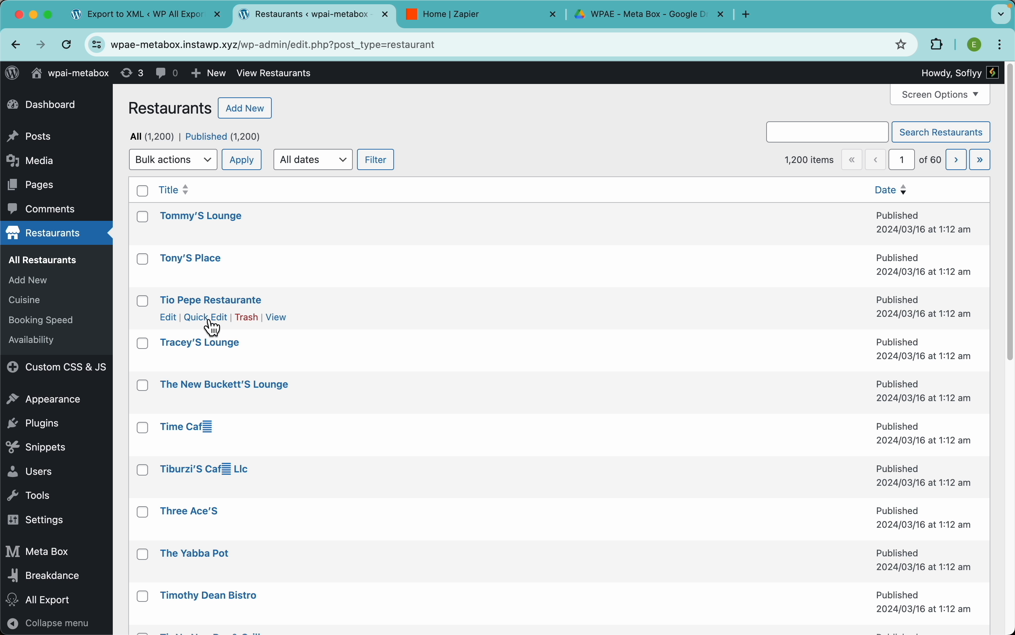
{"action": "left_click", "coordinate": [217, 384]}
{"action": "left_click", "coordinate": [118, 436]}
{"action": "scroll", "coordinate": [164, 404], "scroll_direction": "down", "scroll_amount": 3}
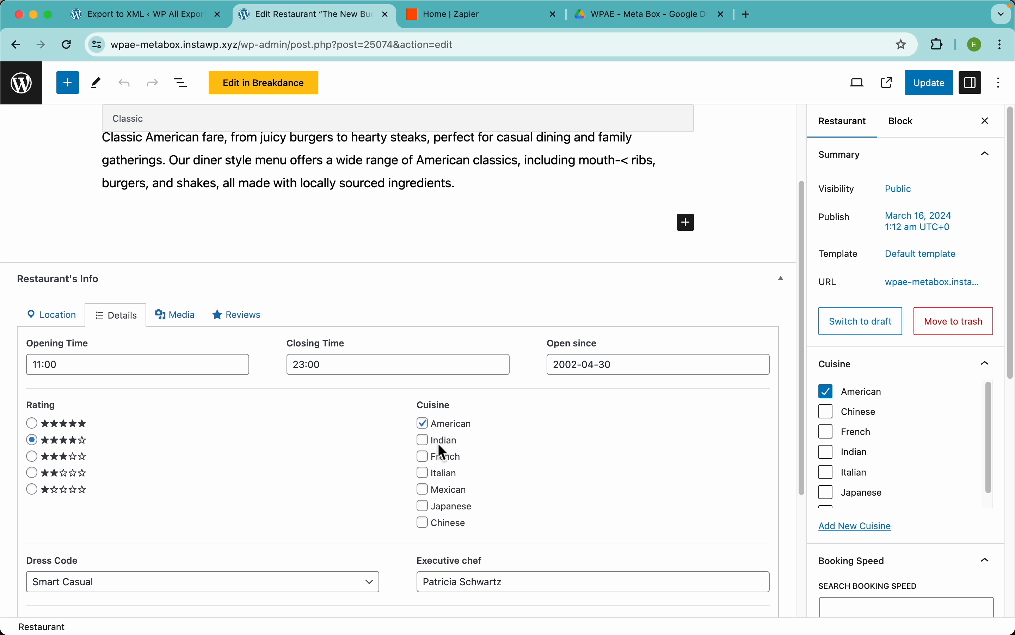
{"action": "left_click", "coordinate": [441, 461]}
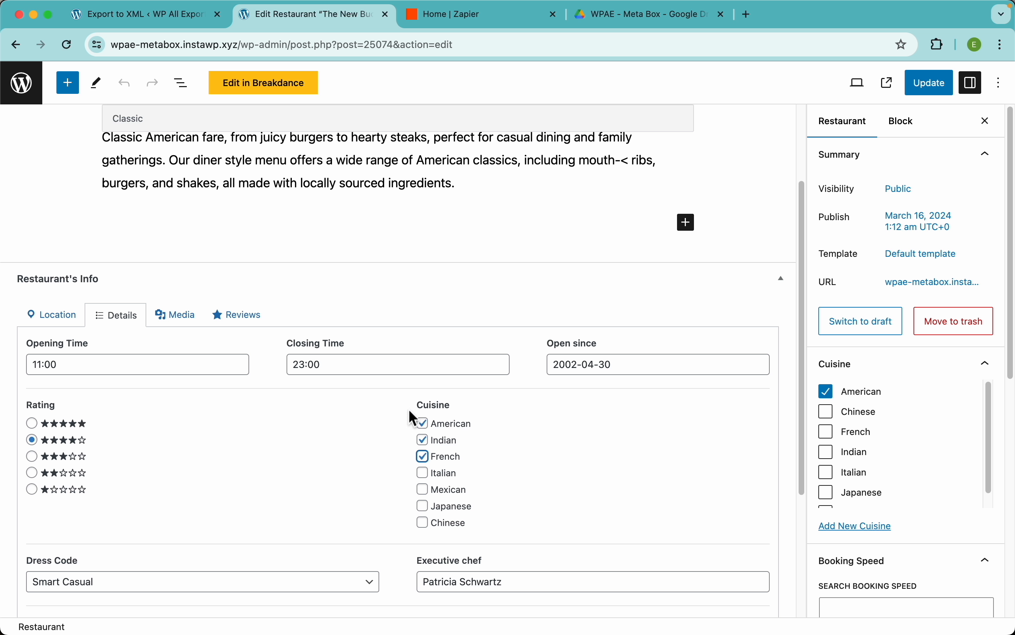
Return to the export, review the Rating and Cuisine columns in the preview, and close it
{"action": "left_click", "coordinate": [178, 29]}
{"action": "scroll", "coordinate": [562, 263], "scroll_direction": "left", "scroll_amount": 5}
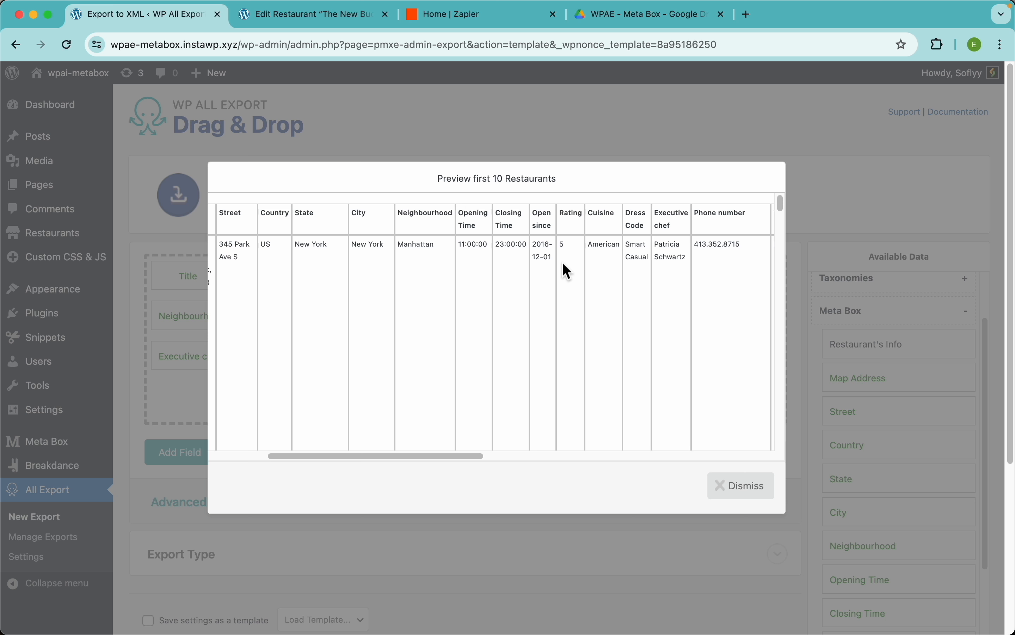
{"action": "left_click", "coordinate": [467, 143]}
{"action": "scroll", "coordinate": [569, 463], "scroll_direction": "down", "scroll_amount": 5}
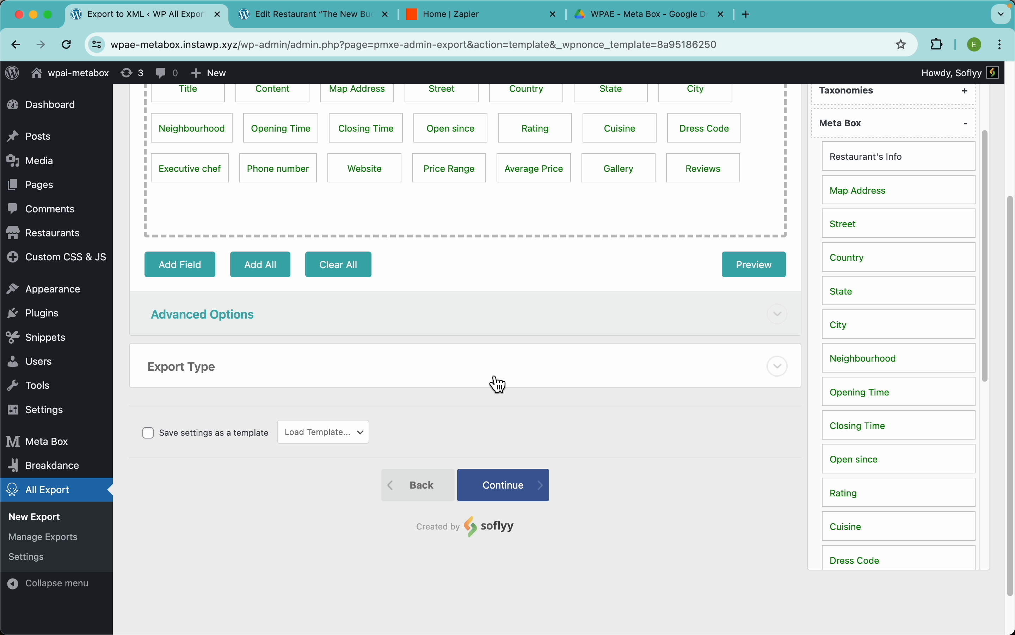
{"action": "scroll", "coordinate": [499, 384], "scroll_direction": "up", "scroll_amount": 5}
Rename the Title export column to Name and the Content column to Description
{"action": "left_click", "coordinate": [188, 276]}
{"action": "double_click", "coordinate": [243, 180]}
{"action": "type", "text": "Name"}
{"action": "left_click", "coordinate": [764, 598]}
{"action": "left_click", "coordinate": [272, 276]}
{"action": "double_click", "coordinate": [247, 180]}
{"action": "type", "text": "Description"}
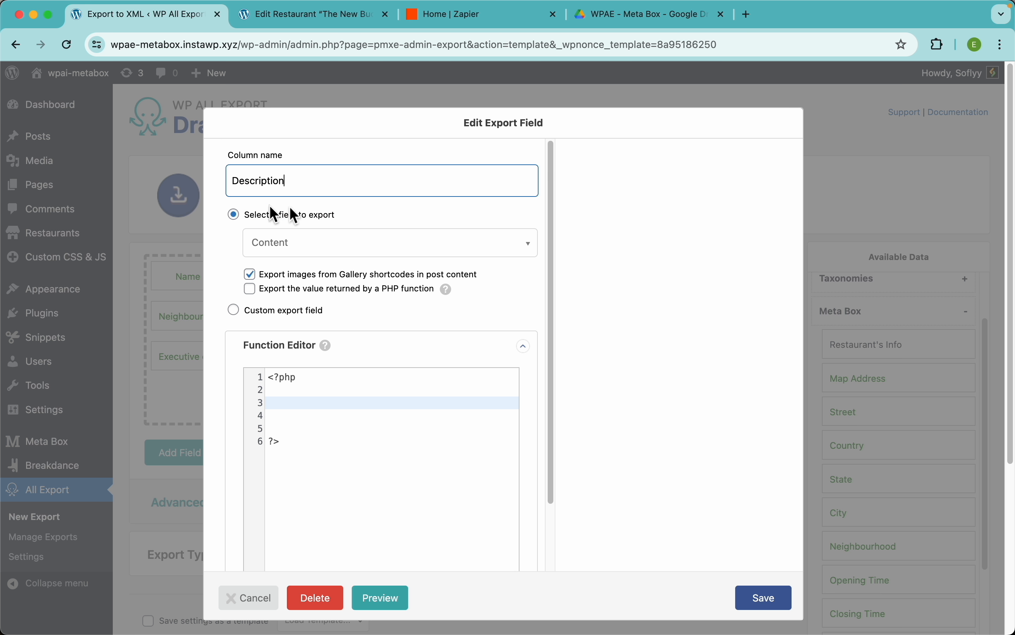
{"action": "left_click", "coordinate": [769, 602]}
Preview the export to check the renamed columns and the opening, closing and open-since formats
{"action": "left_click", "coordinate": [751, 466]}
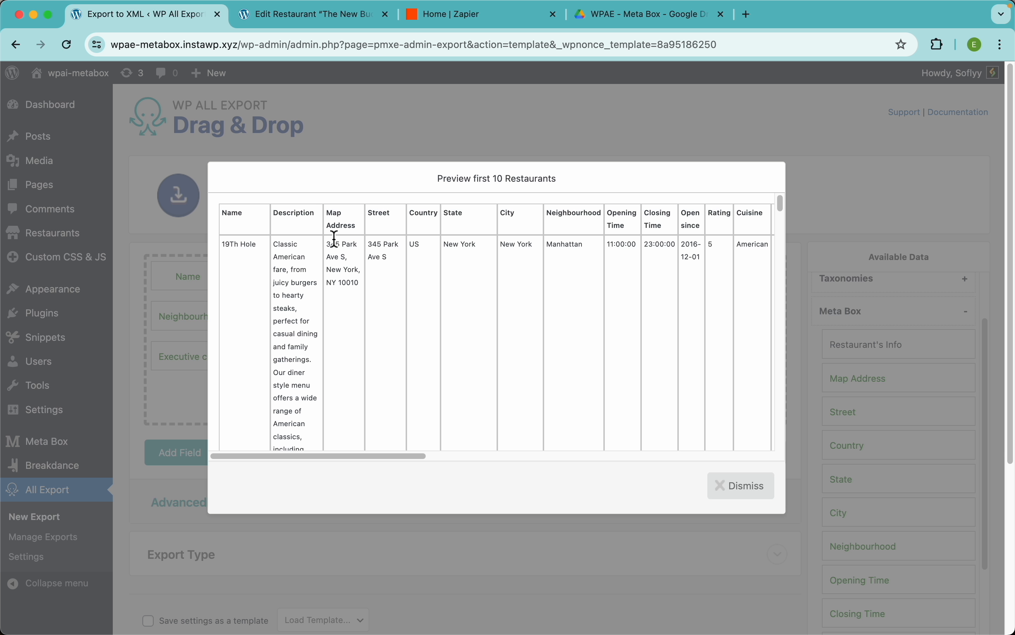
{"action": "scroll", "coordinate": [684, 229], "scroll_direction": "up", "scroll_amount": 5}
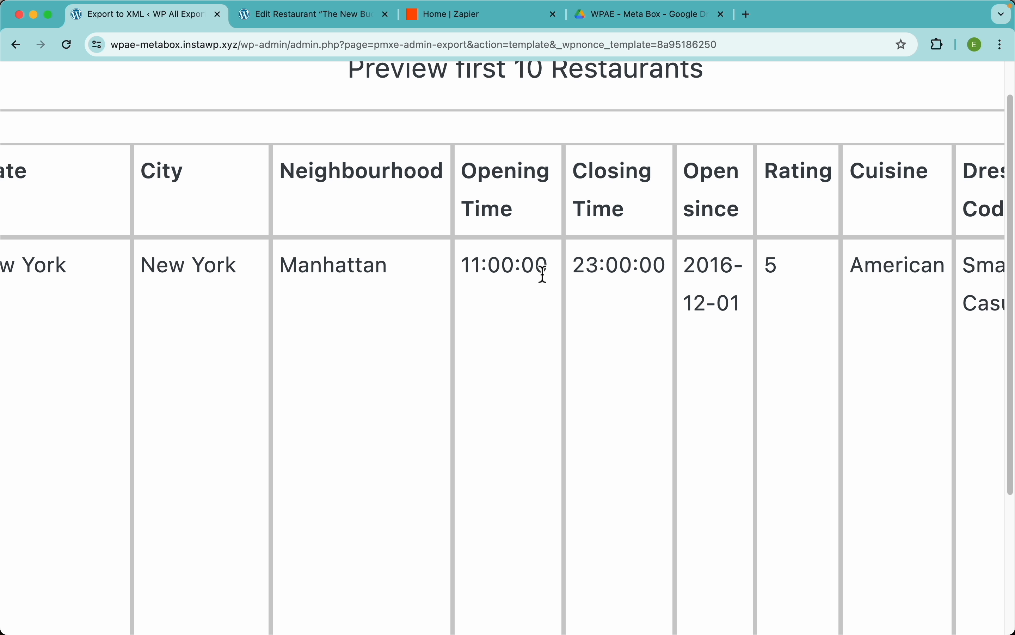
{"action": "scroll", "coordinate": [542, 275], "scroll_direction": "down", "scroll_amount": 5}
{"action": "key", "text": "Escape"}
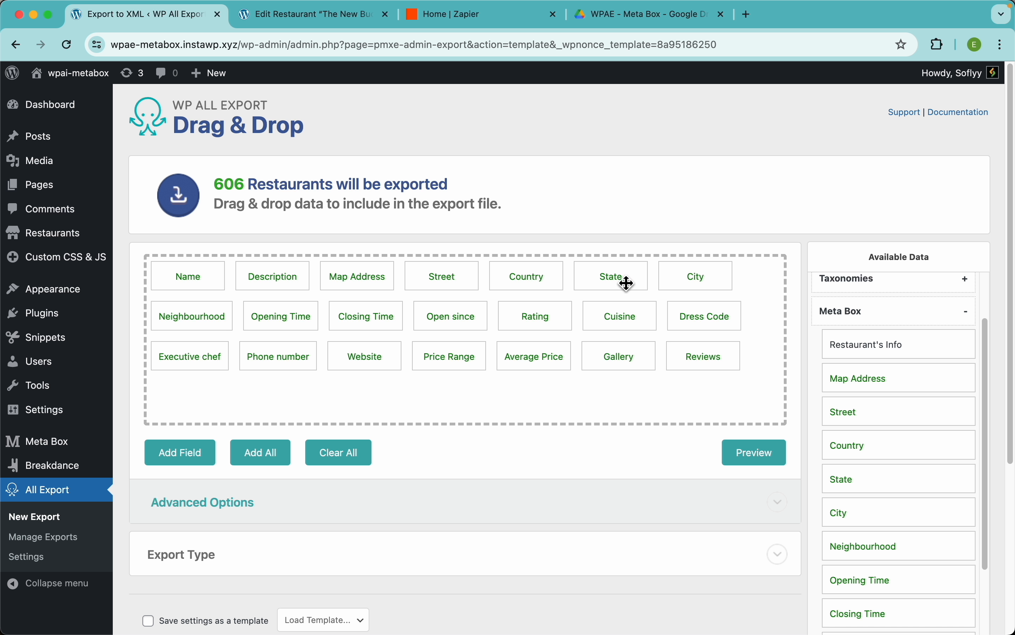
{"action": "left_click", "coordinate": [463, 278]}
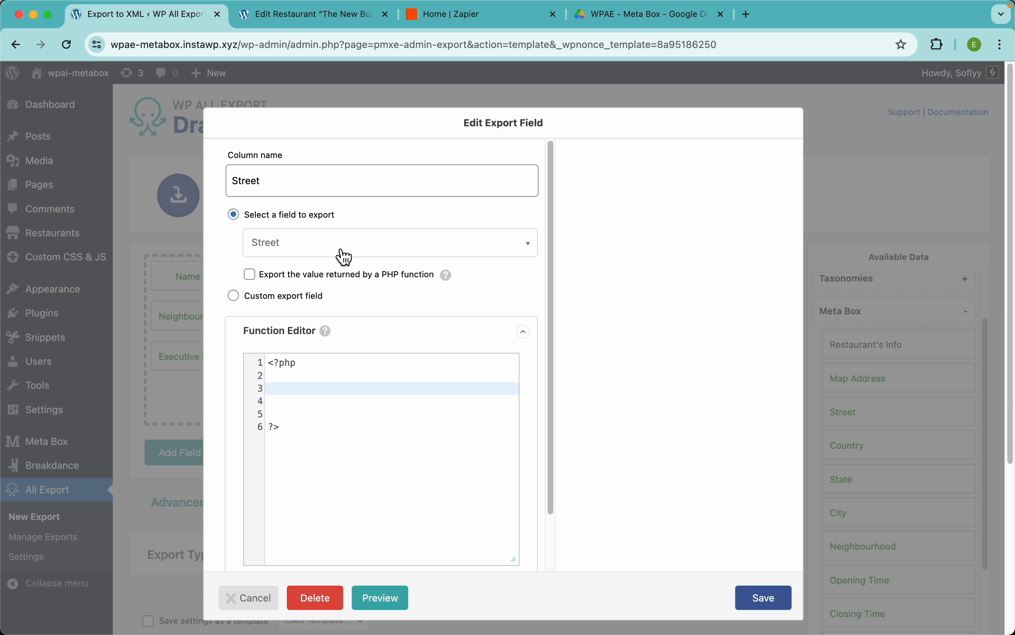
{"action": "left_click", "coordinate": [312, 279]}
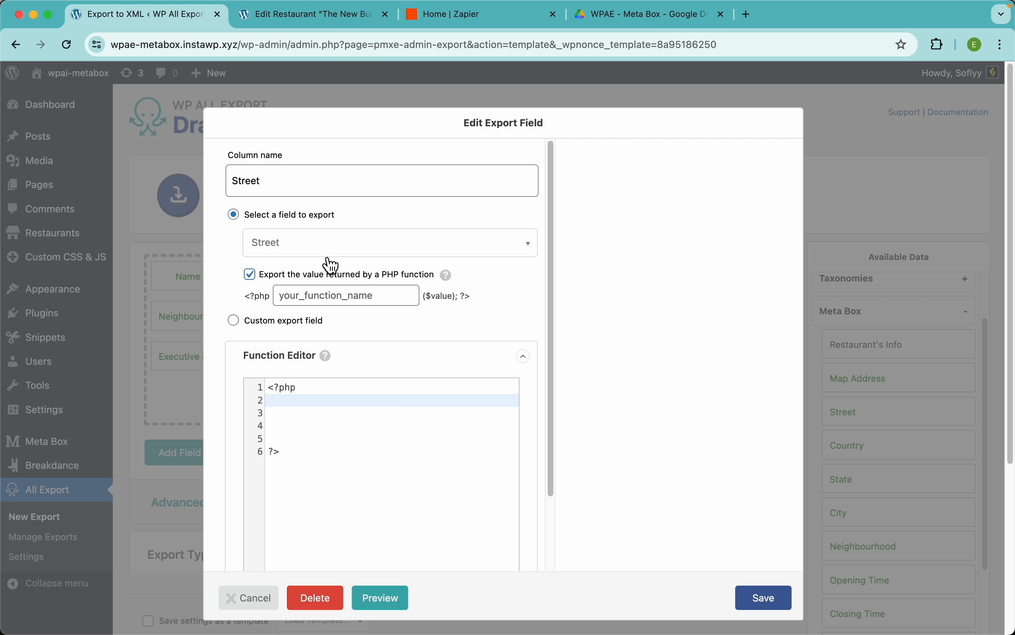
{"action": "left_click", "coordinate": [285, 276]}
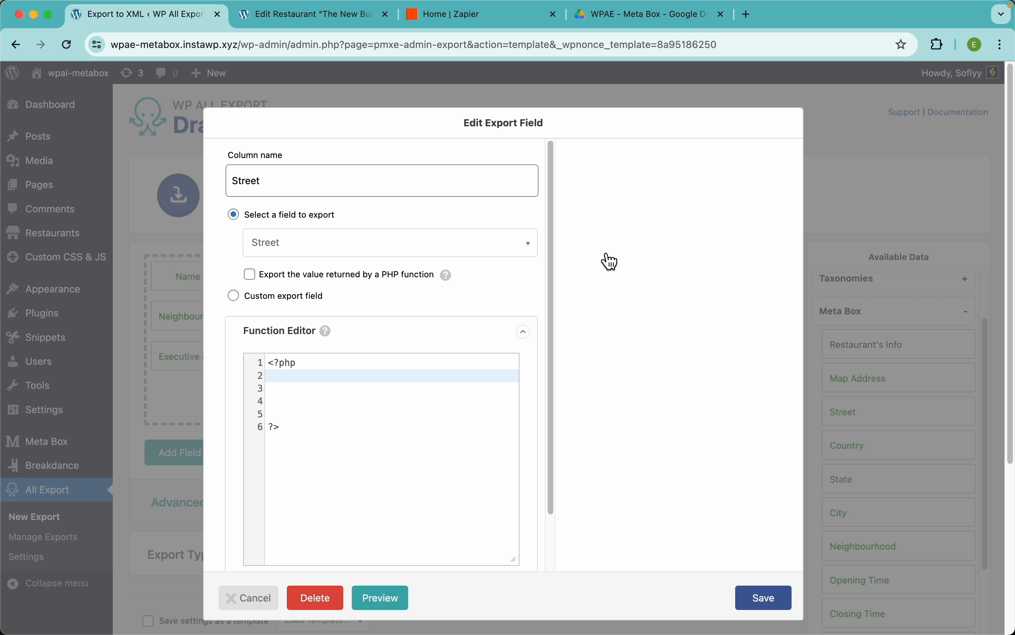
{"action": "left_click", "coordinate": [874, 189]}
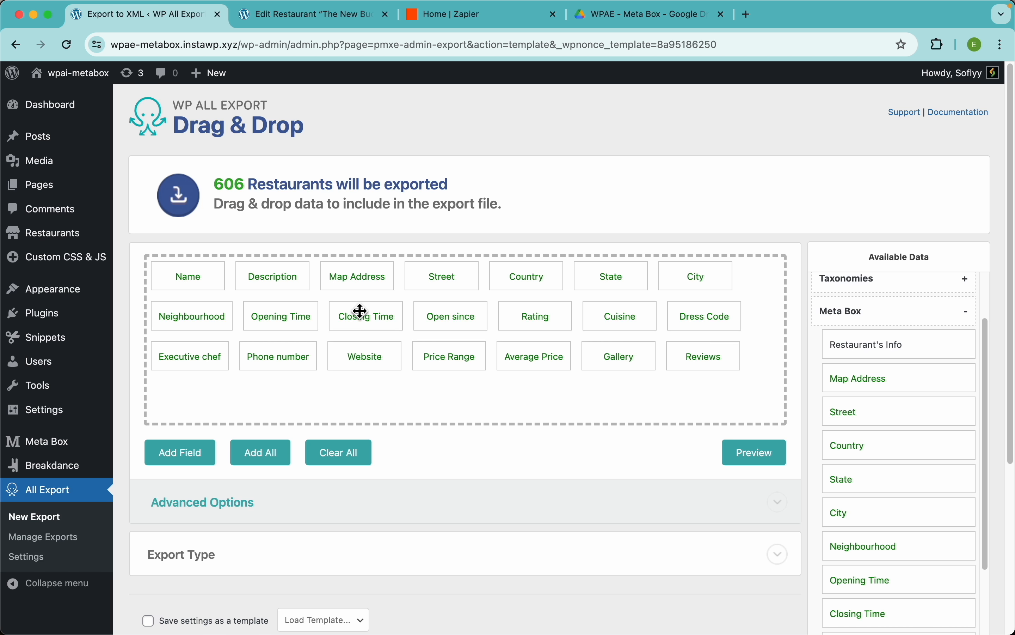
Set the Opening Time field's date() format to "g A", save it, and preview the export
{"action": "left_click", "coordinate": [281, 317]}
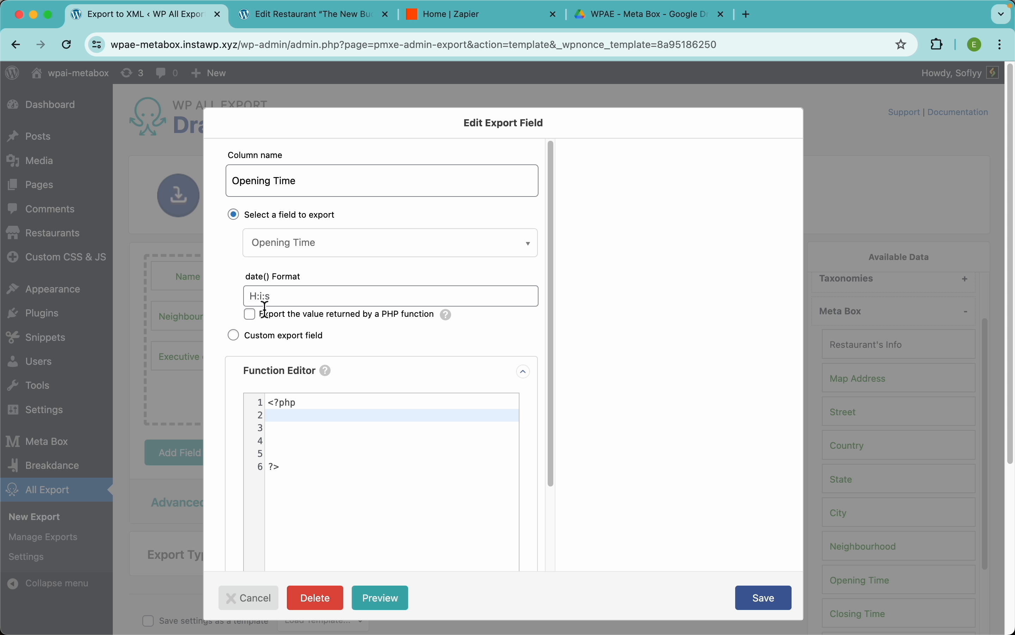
{"action": "left_click", "coordinate": [285, 295]}
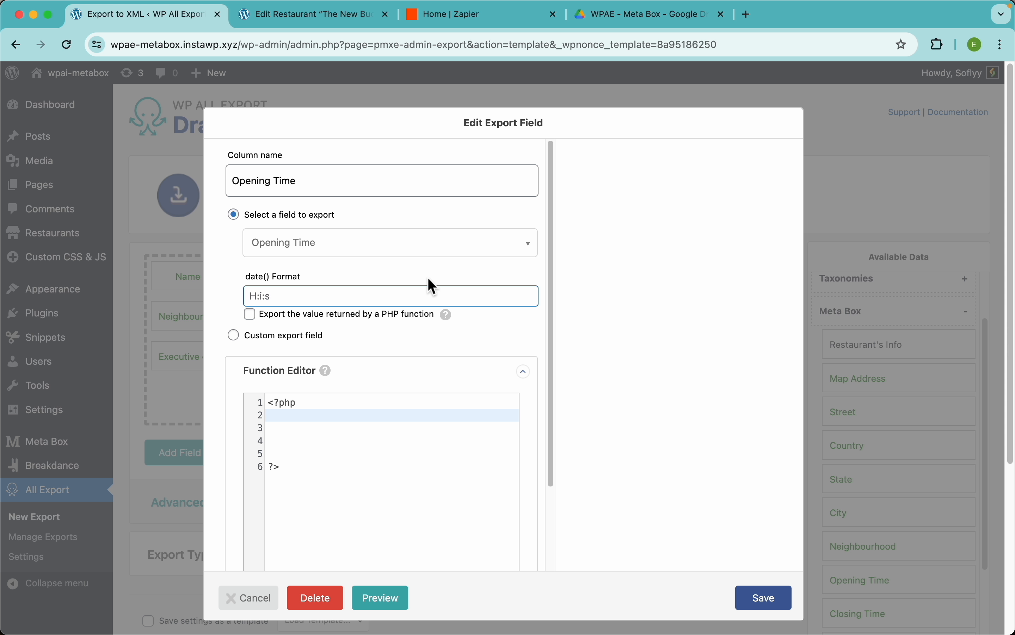
{"action": "type", "text": "g A"}
{"action": "left_click", "coordinate": [771, 611]}
{"action": "left_click", "coordinate": [755, 452]}
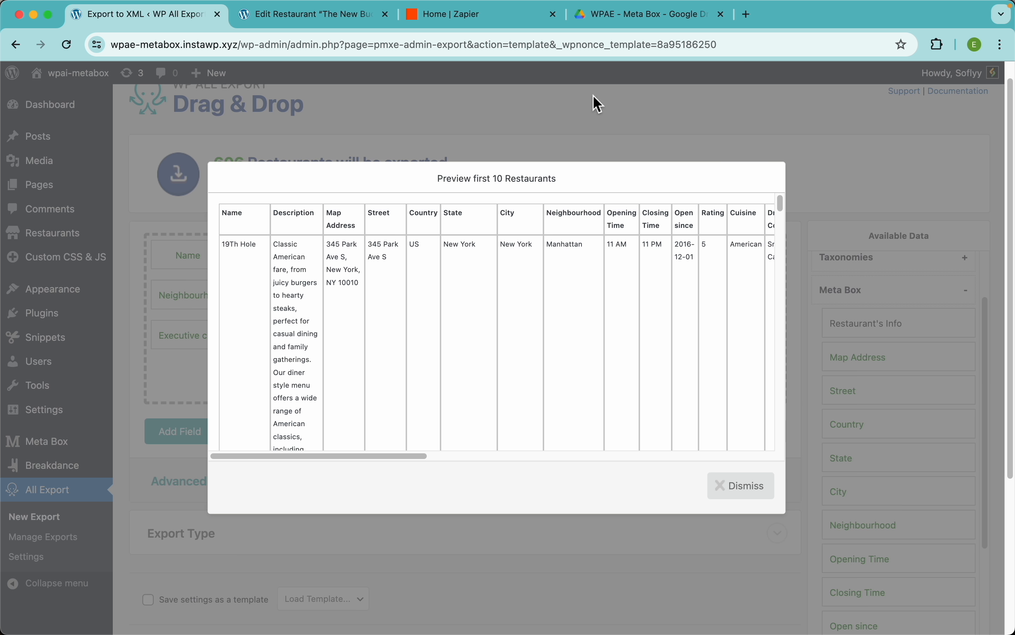
{"action": "left_click", "coordinate": [592, 103]}
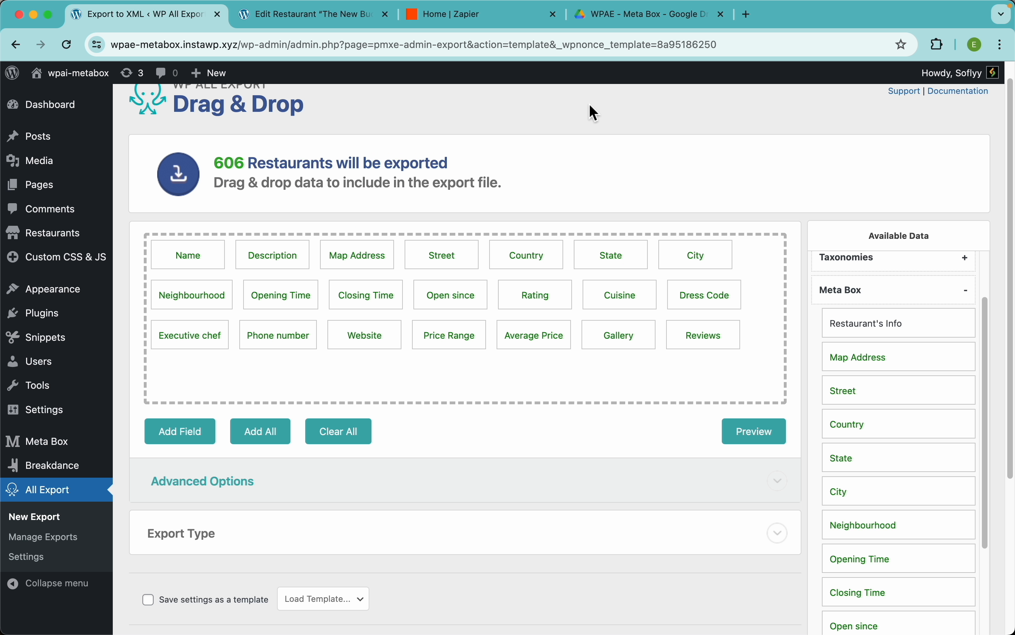
Set the Open since field's date() format to abbreviated weekday, full month name, day and year, and save it
{"action": "left_click", "coordinate": [452, 297]}
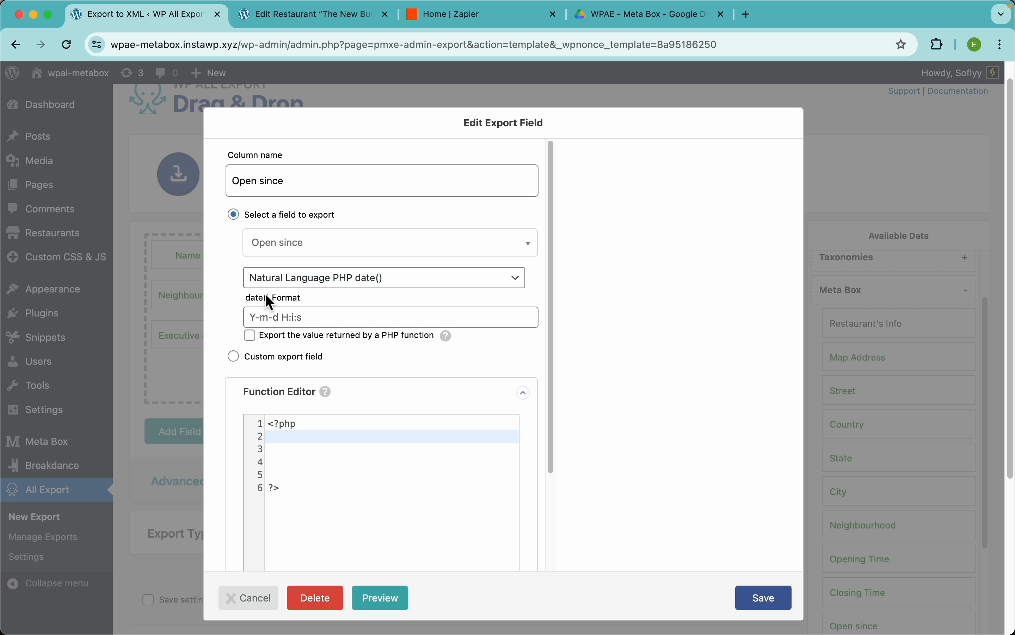
{"action": "left_click", "coordinate": [294, 322]}
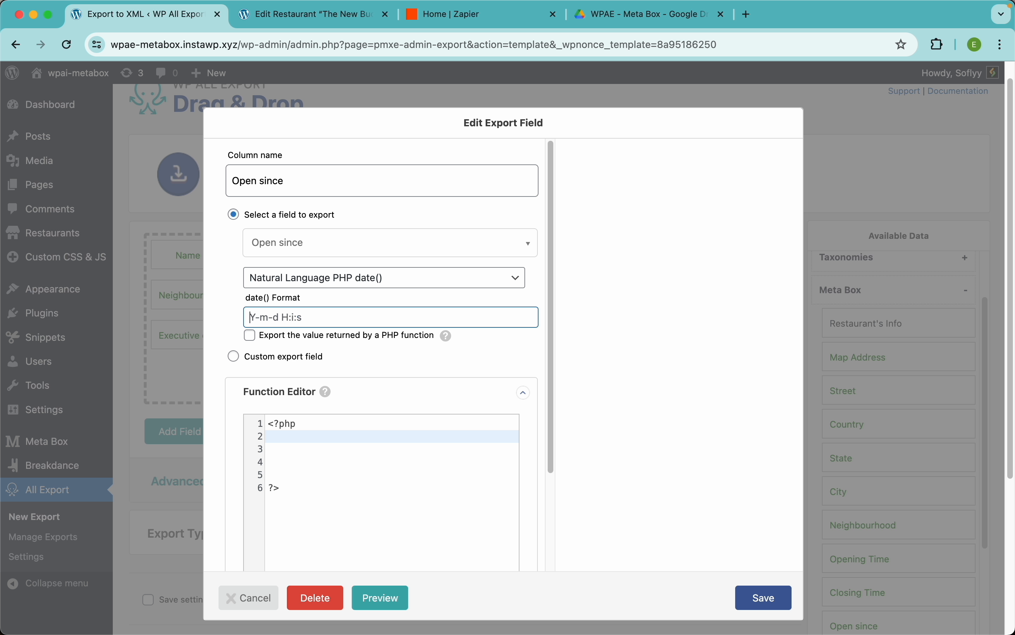
{"action": "type", "text": "D, J"}
{"action": "left_click", "coordinate": [763, 598]}
{"action": "scroll", "coordinate": [439, 286], "scroll_direction": "up", "scroll_amount": 1}
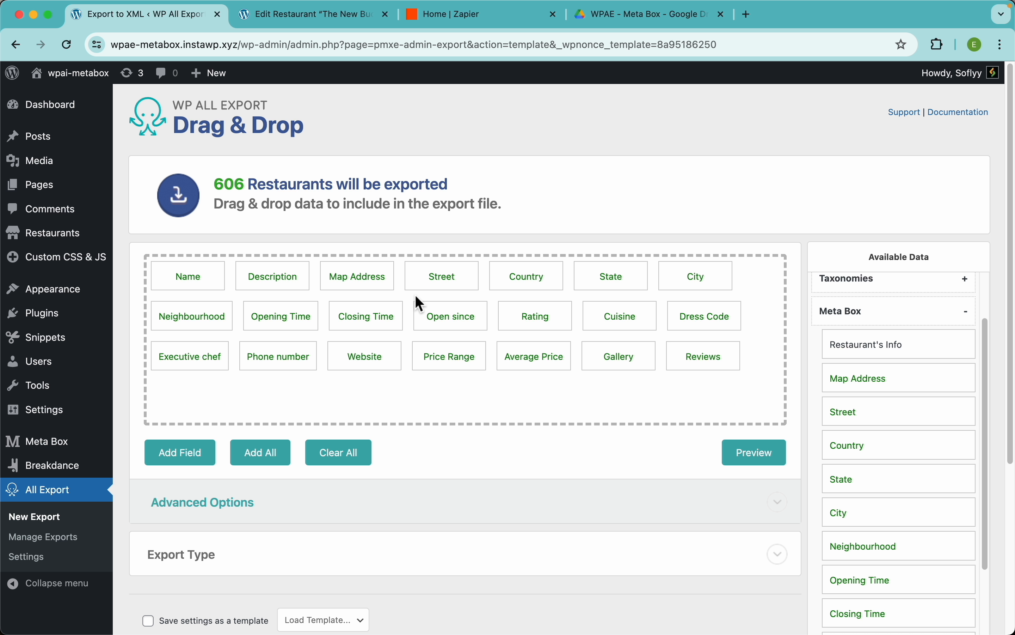
Preview the export, check the Open since and Rating columns, and close the preview
{"action": "left_click", "coordinate": [754, 453]}
{"action": "scroll", "coordinate": [457, 284], "scroll_direction": "right", "scroll_amount": 5}
{"action": "scroll", "coordinate": [439, 233], "scroll_direction": "up", "scroll_amount": 5}
{"action": "scroll", "coordinate": [439, 234], "scroll_direction": "up", "scroll_amount": 1}
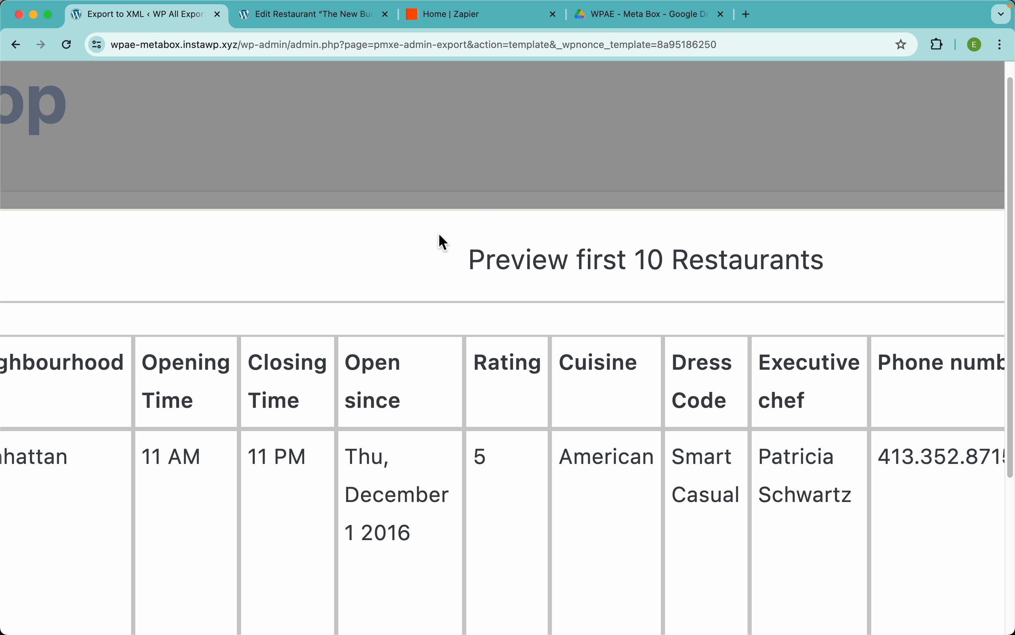
{"action": "scroll", "coordinate": [439, 234], "scroll_direction": "down", "scroll_amount": 2}
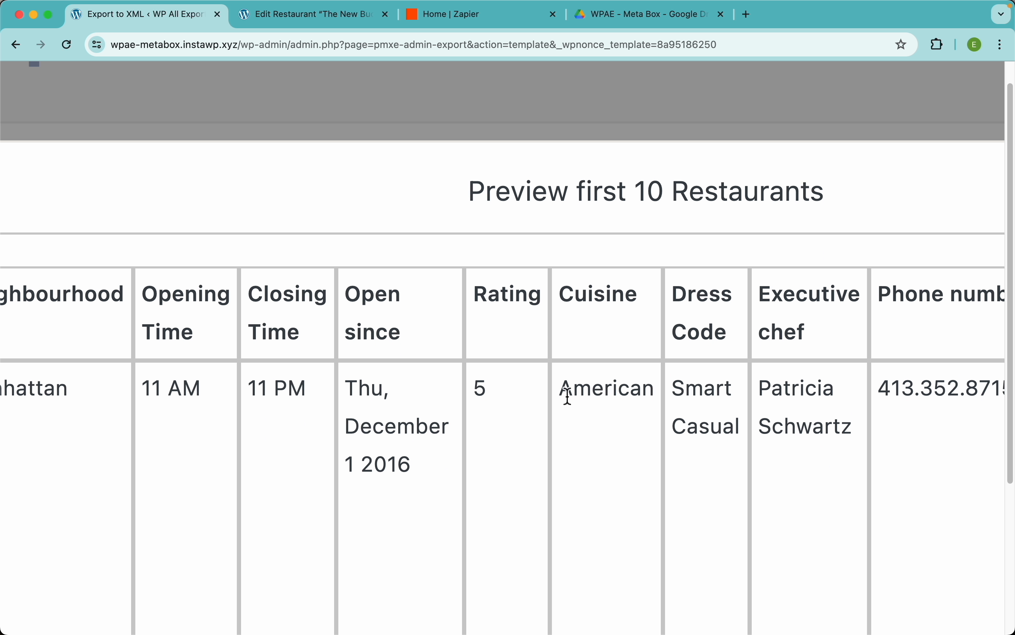
{"action": "double_click", "coordinate": [488, 388]}
{"action": "scroll", "coordinate": [506, 390], "scroll_direction": "down", "scroll_amount": 5}
{"action": "left_click", "coordinate": [698, 255]}
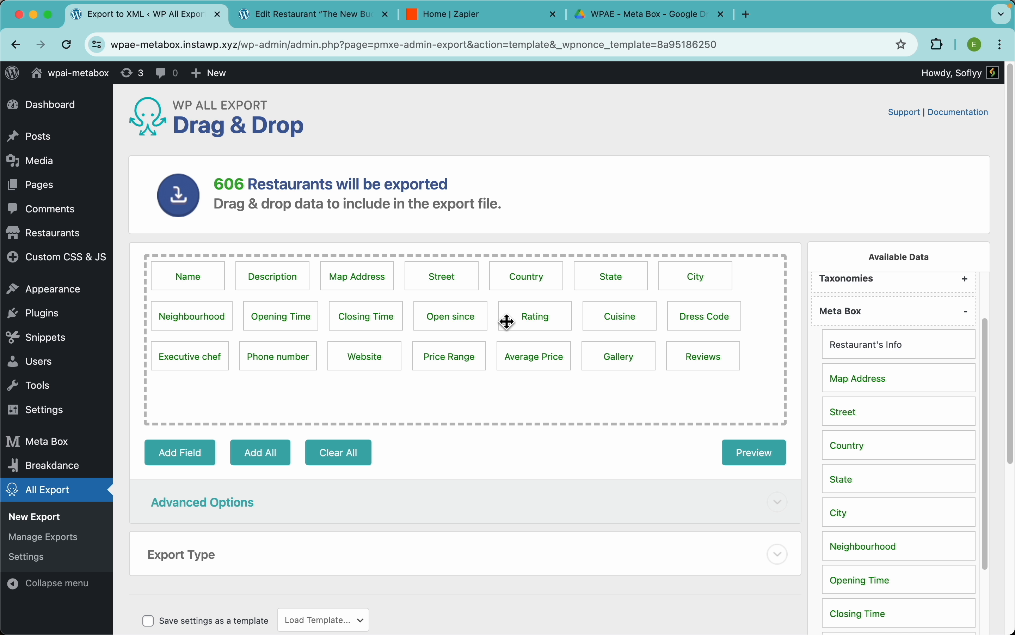
Turn the Rating column into a custom export field named Rating containing "{Rating} stars", and save it
{"action": "left_click", "coordinate": [549, 322]}
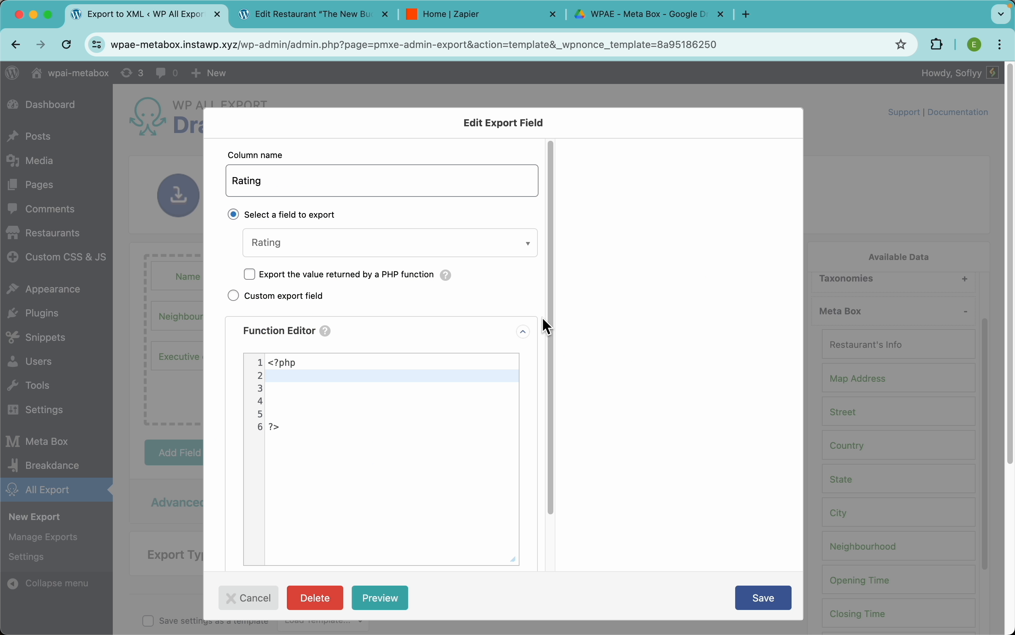
{"action": "left_click", "coordinate": [317, 391]}
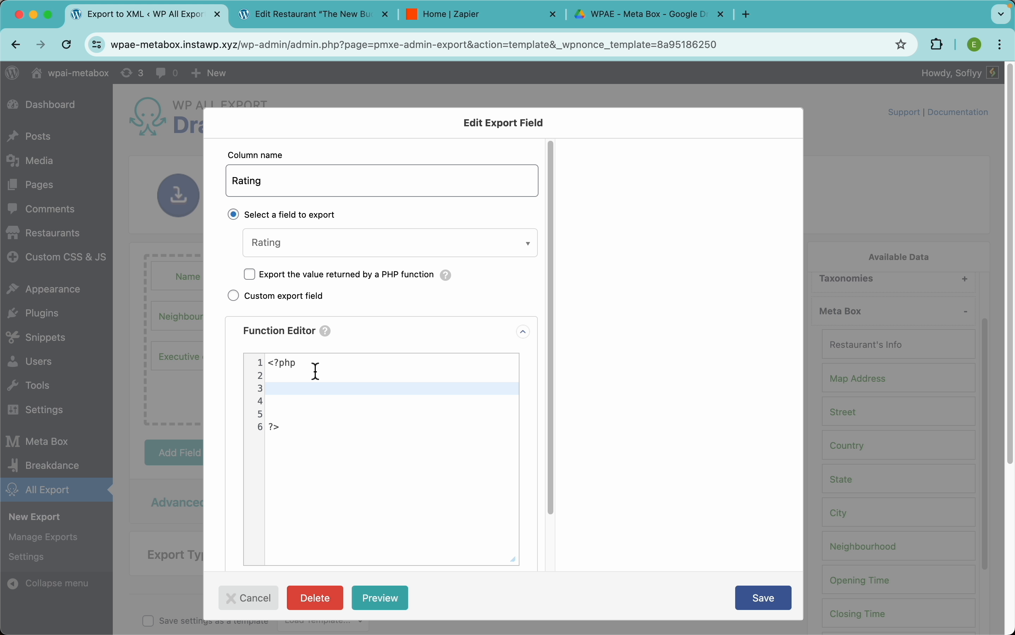
{"action": "left_click", "coordinate": [309, 296]}
{"action": "left_click", "coordinate": [382, 181]}
{"action": "type", "text": "Rating"}
{"action": "left_click", "coordinate": [675, 293]}
{"action": "scroll", "coordinate": [675, 378], "scroll_direction": "down", "scroll_amount": 5}
{"action": "left_click_drag", "start_coordinate": [606, 429], "coordinate": [390, 294]}
{"action": "left_click", "coordinate": [425, 291]}
{"action": "type", "text": "s"}
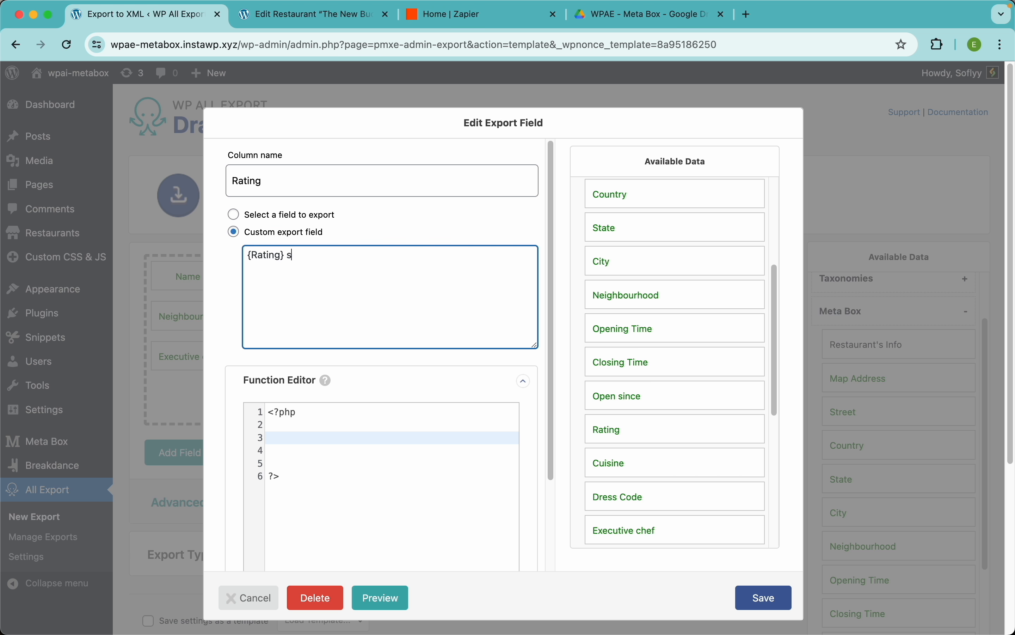
{"action": "type", "text": "tars"}
{"action": "left_click", "coordinate": [760, 598]}
Preview the export to check the customized Rating column
{"action": "left_click", "coordinate": [771, 457]}
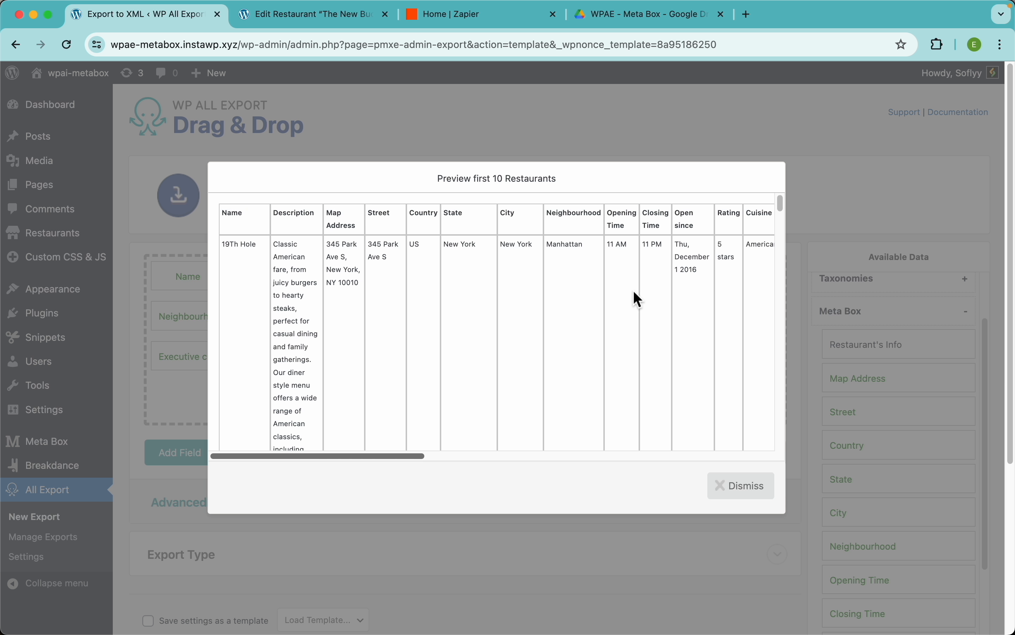
{"action": "scroll", "coordinate": [634, 290], "scroll_direction": "right", "scroll_amount": 5}
{"action": "scroll", "coordinate": [582, 242], "scroll_direction": "up", "scroll_amount": 5}
{"action": "scroll", "coordinate": [582, 242], "scroll_direction": "up", "scroll_amount": 4}
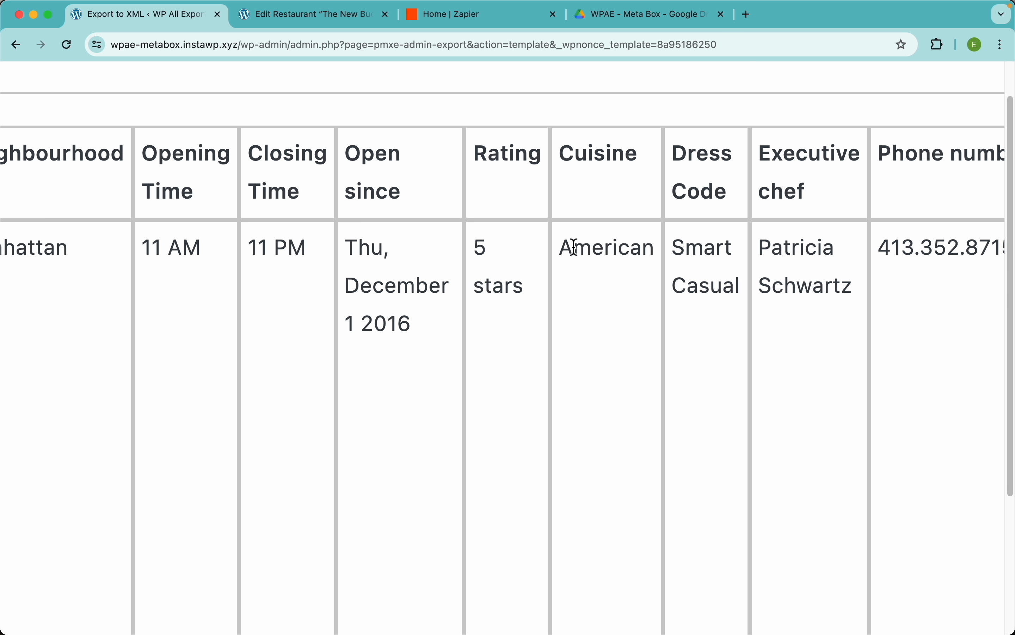
{"action": "scroll", "coordinate": [524, 256], "scroll_direction": "down", "scroll_amount": 1}
Add a new field to the export as a custom export field with the column name "Test Address"
{"action": "left_click", "coordinate": [175, 452]}
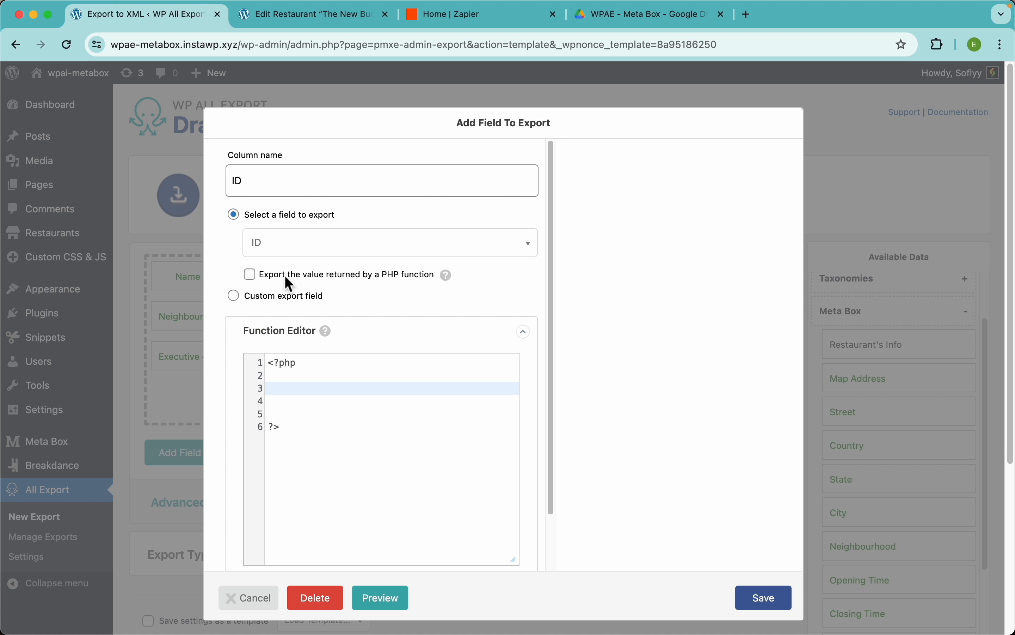
{"action": "left_click", "coordinate": [274, 299]}
{"action": "left_click", "coordinate": [285, 181]}
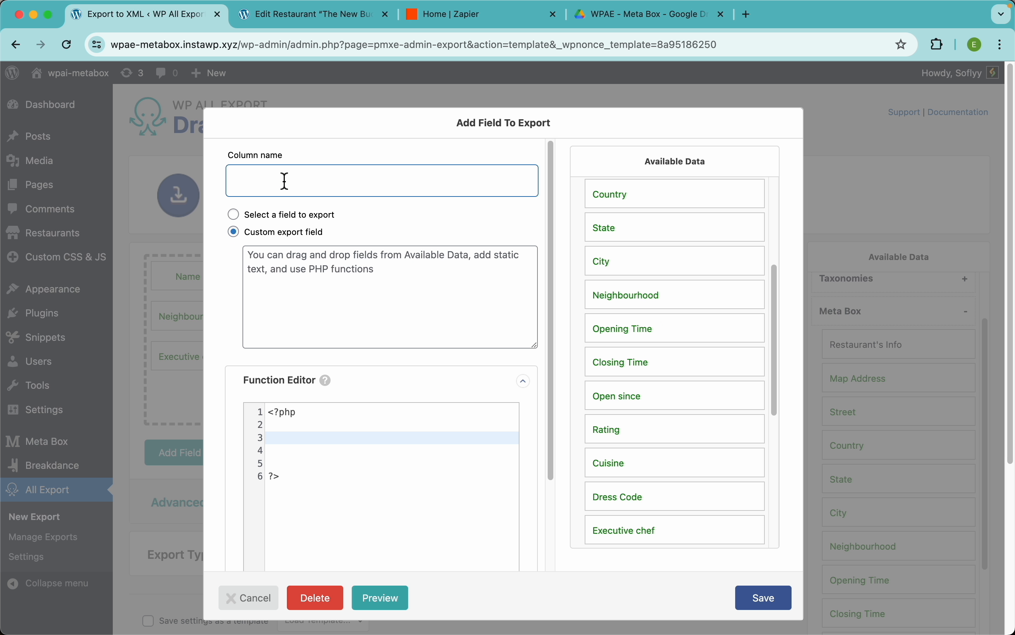
{"action": "type", "text": "Test Address"}
Compose the custom field's content as "Address: {Street}, {City}, {Country}" from the available data, and save the field
{"action": "scroll", "coordinate": [693, 293], "scroll_direction": "up", "scroll_amount": 2}
{"action": "left_click", "coordinate": [465, 298]}
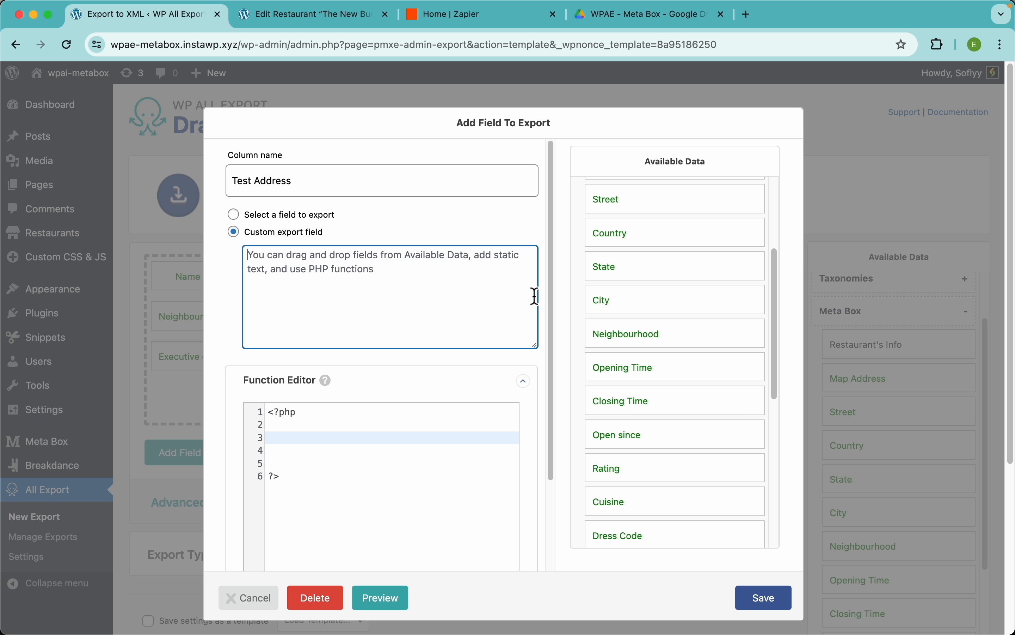
{"action": "type", "text": "A"}
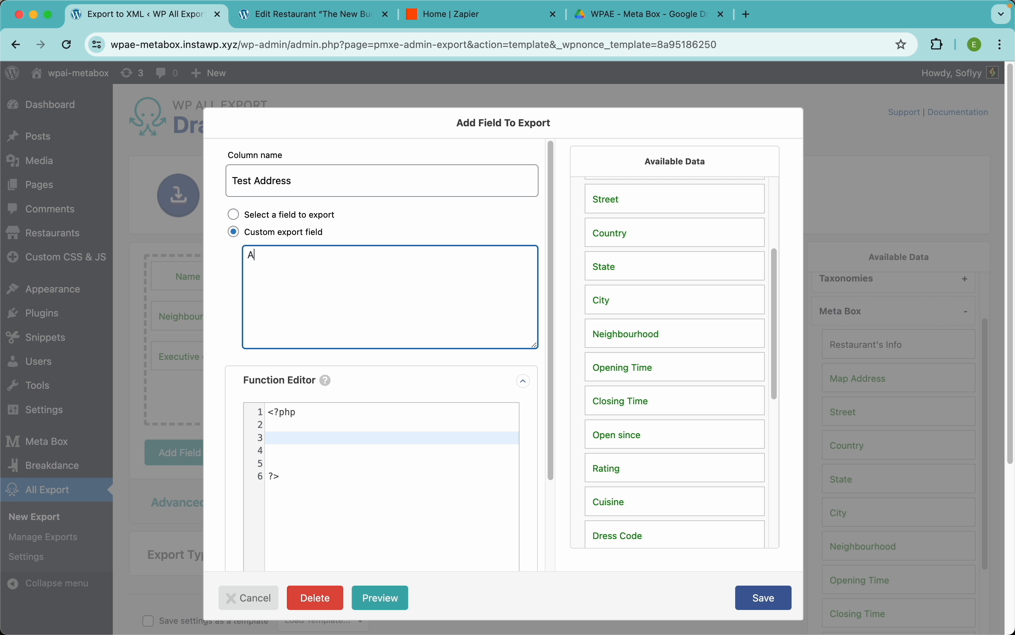
{"action": "type", "text": "ddress"}
{"action": "scroll", "coordinate": [669, 292], "scroll_direction": "up", "scroll_amount": 1}
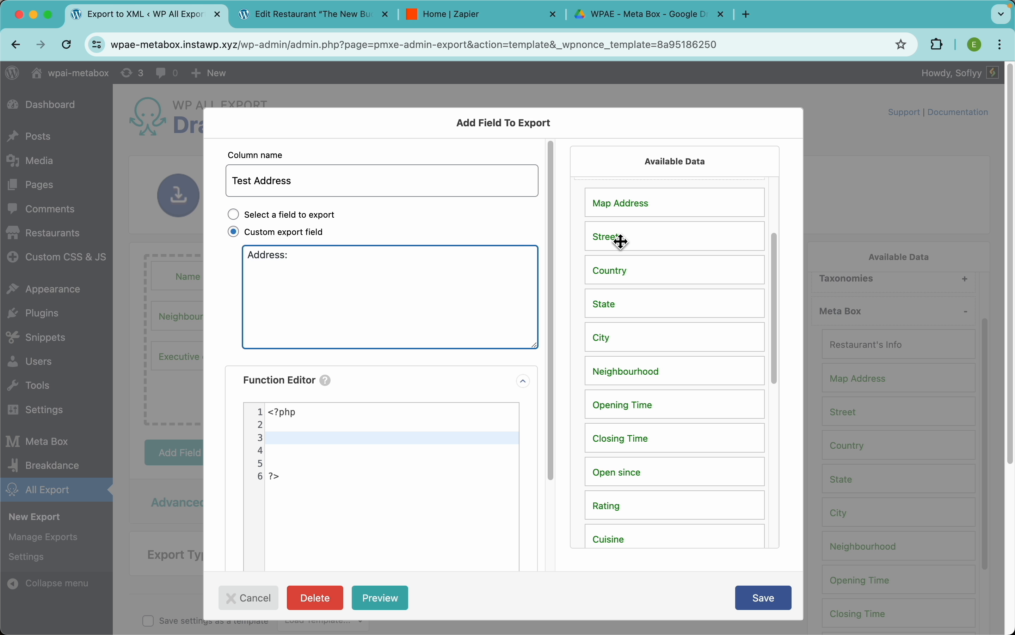
{"action": "left_click_drag", "start_coordinate": [622, 241], "coordinate": [332, 277]}
{"action": "type", "text": ","}
{"action": "left_click_drag", "start_coordinate": [606, 337], "coordinate": [360, 282]}
{"action": "type", "text": ","}
{"action": "left_click_drag", "start_coordinate": [613, 271], "coordinate": [378, 282]}
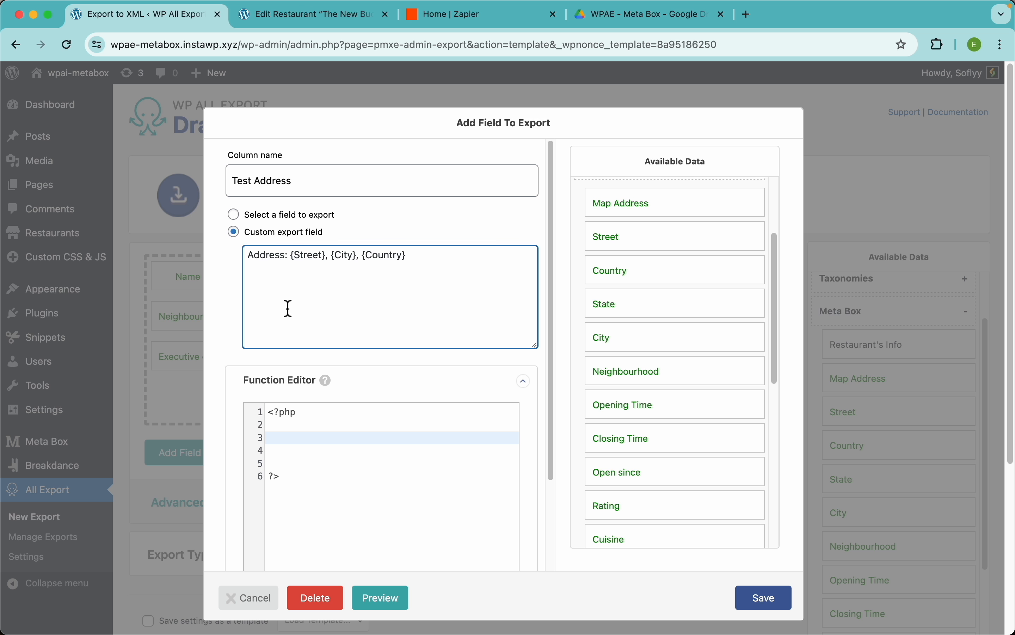
{"action": "left_click", "coordinate": [753, 605]}
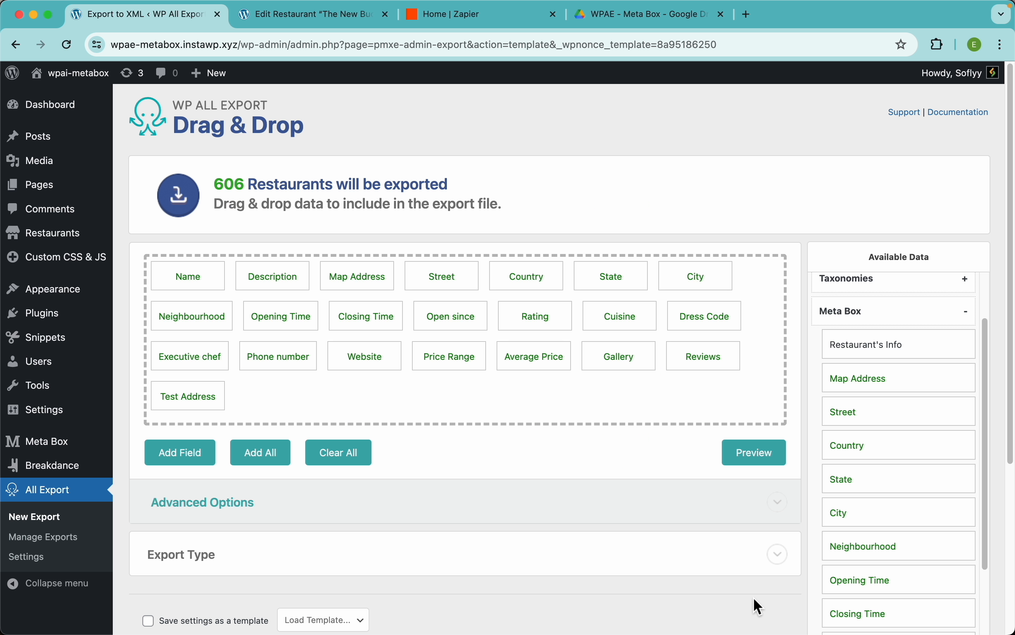
Preview the export, examine the Test Address column after the review columns, and close the preview
{"action": "left_click", "coordinate": [755, 454]}
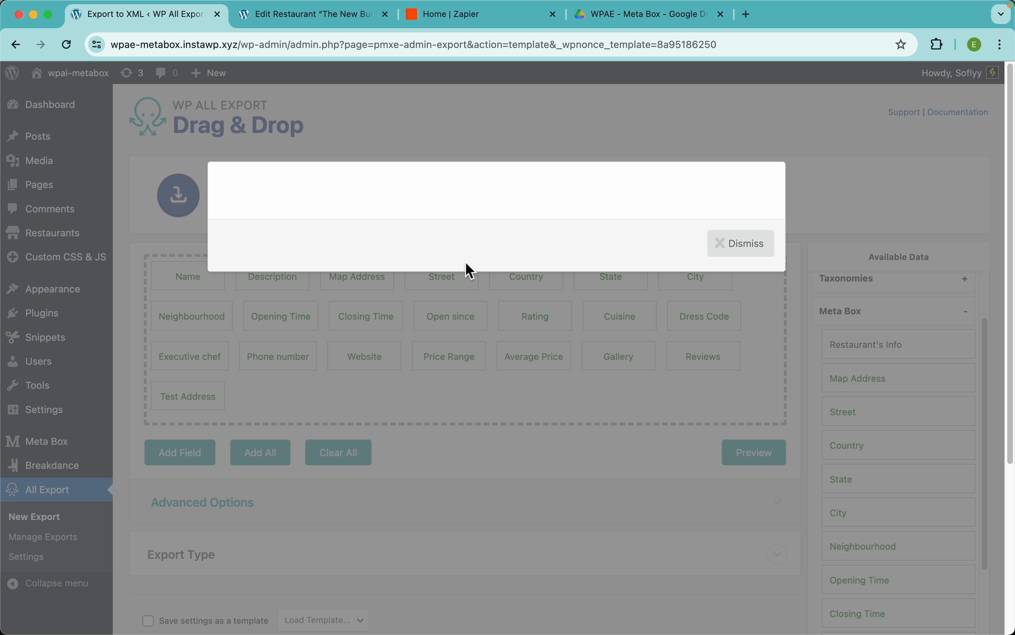
{"action": "scroll", "coordinate": [540, 302], "scroll_direction": "right", "scroll_amount": 15}
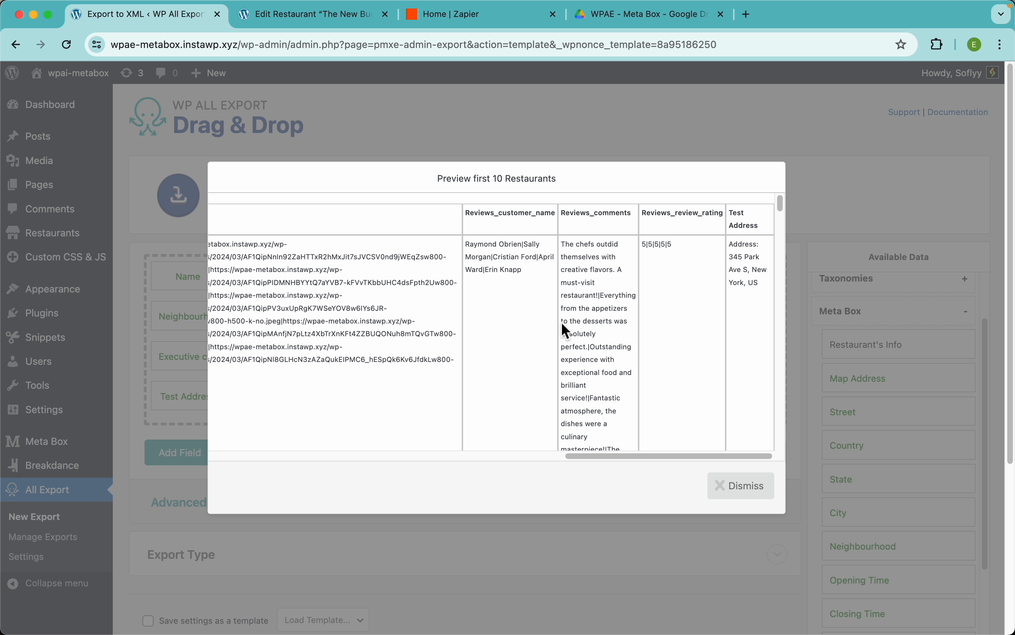
{"action": "scroll", "coordinate": [717, 244], "scroll_direction": "up", "scroll_amount": 10}
{"action": "scroll", "coordinate": [717, 244], "scroll_direction": "up", "scroll_amount": 3}
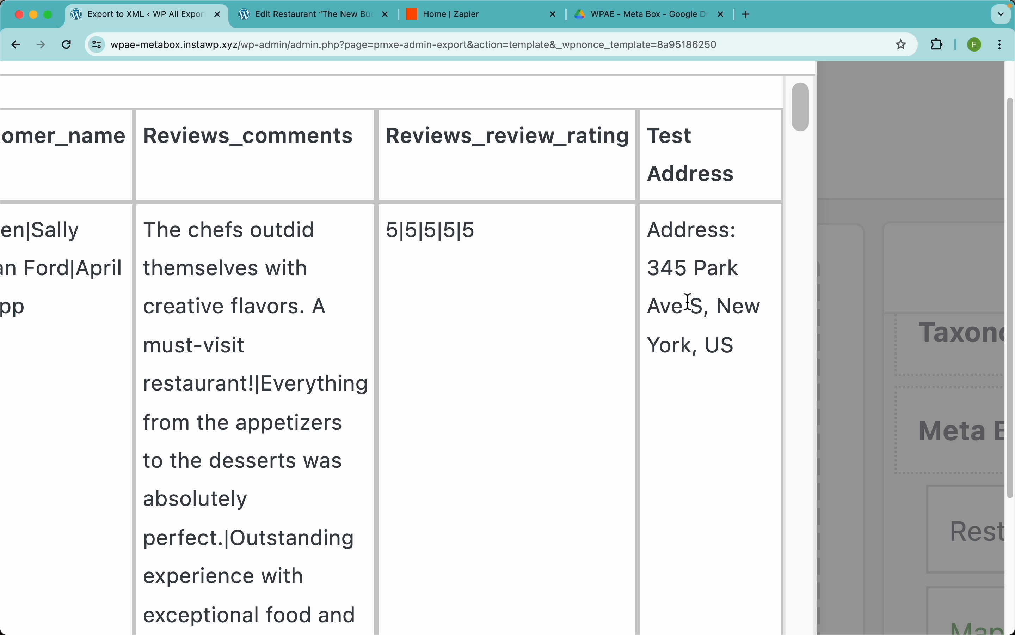
{"action": "scroll", "coordinate": [752, 311], "scroll_direction": "down", "scroll_amount": 10}
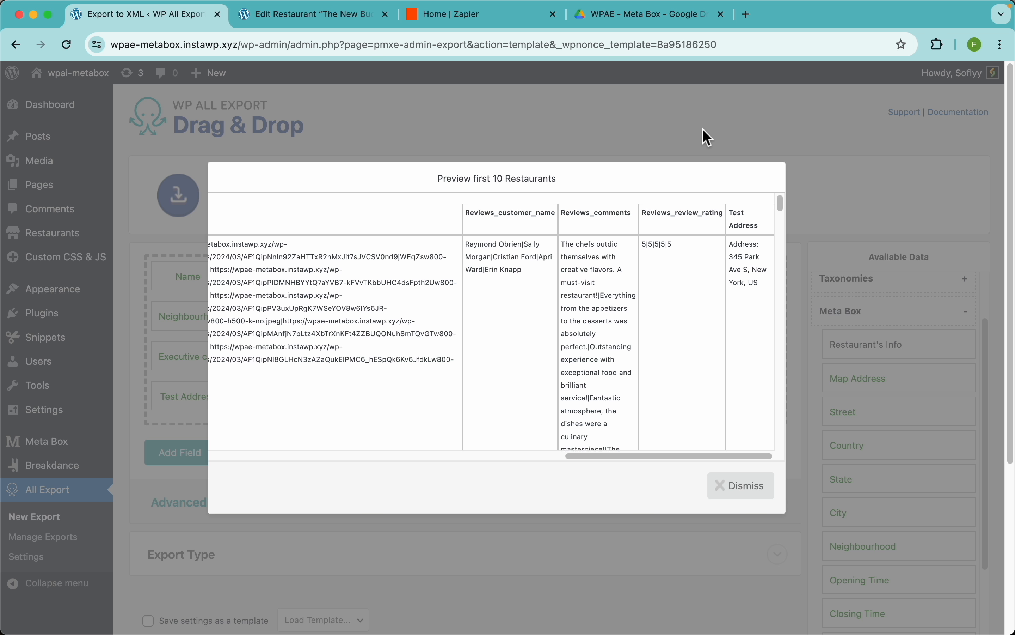
{"action": "scroll", "coordinate": [367, 223], "scroll_direction": "left", "scroll_amount": 10}
{"action": "left_click", "coordinate": [408, 152]}
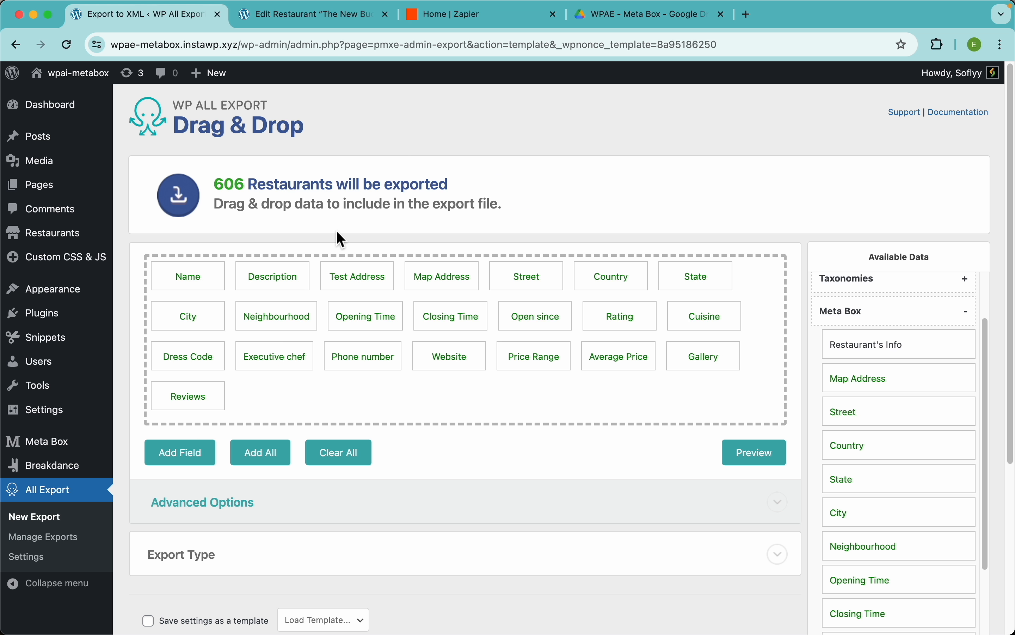
Remove the Test Address field from the export layout, then preview the export and close the preview
{"action": "left_click_drag", "start_coordinate": [363, 279], "coordinate": [331, 186]}
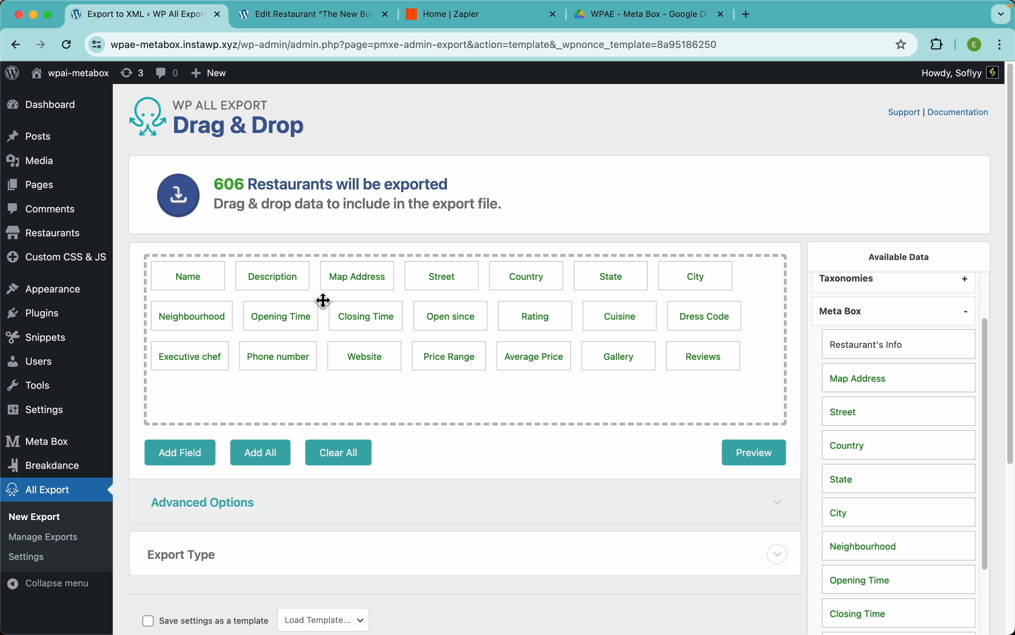
{"action": "left_click", "coordinate": [755, 452]}
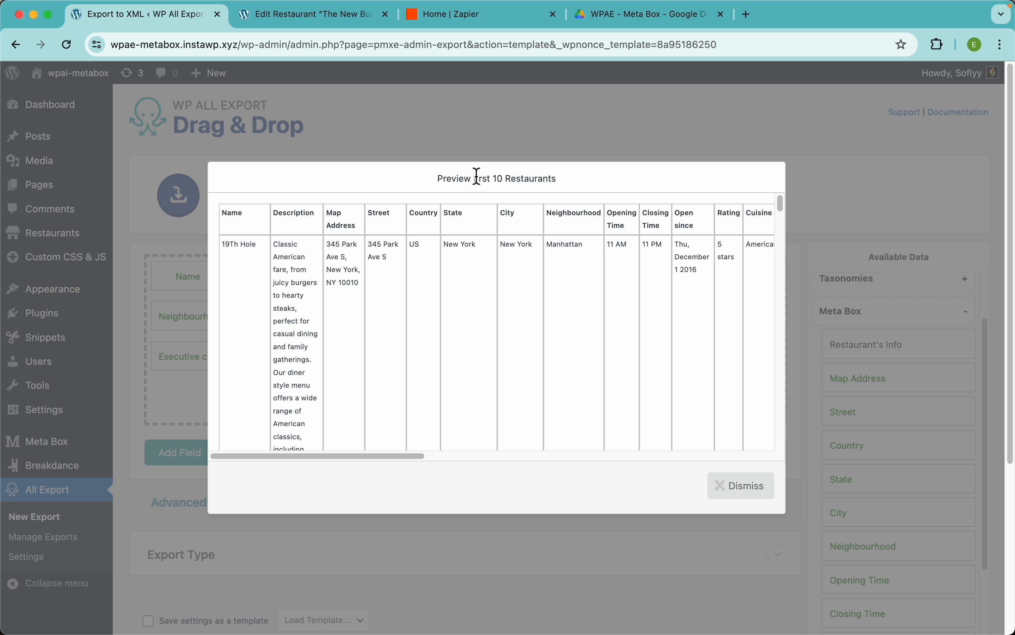
{"action": "left_click", "coordinate": [558, 141]}
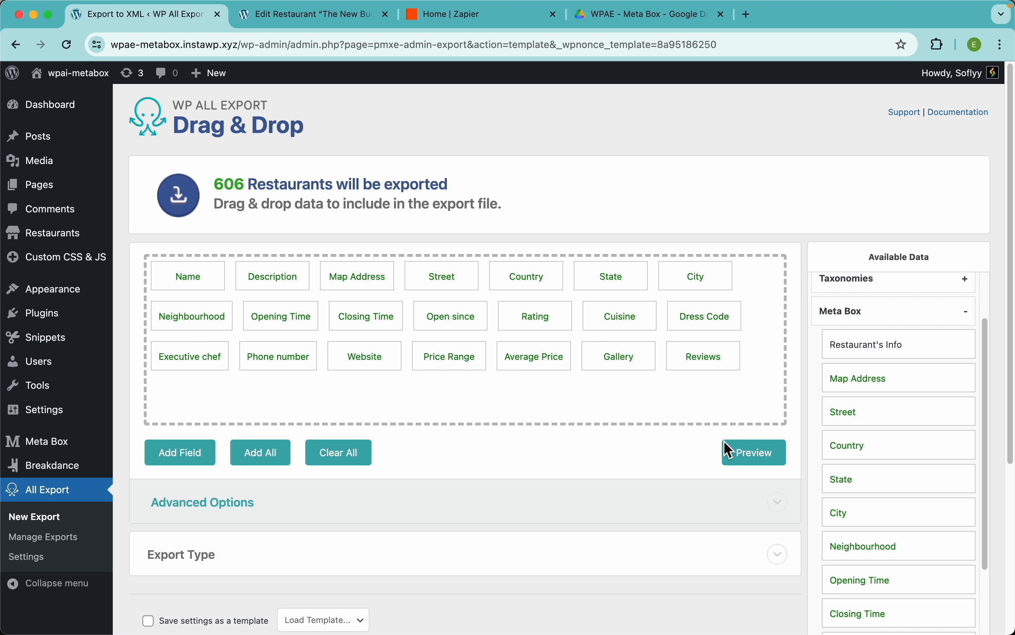
Preview the export again and examine the image URLs in the Gallery column
{"action": "left_click", "coordinate": [755, 461]}
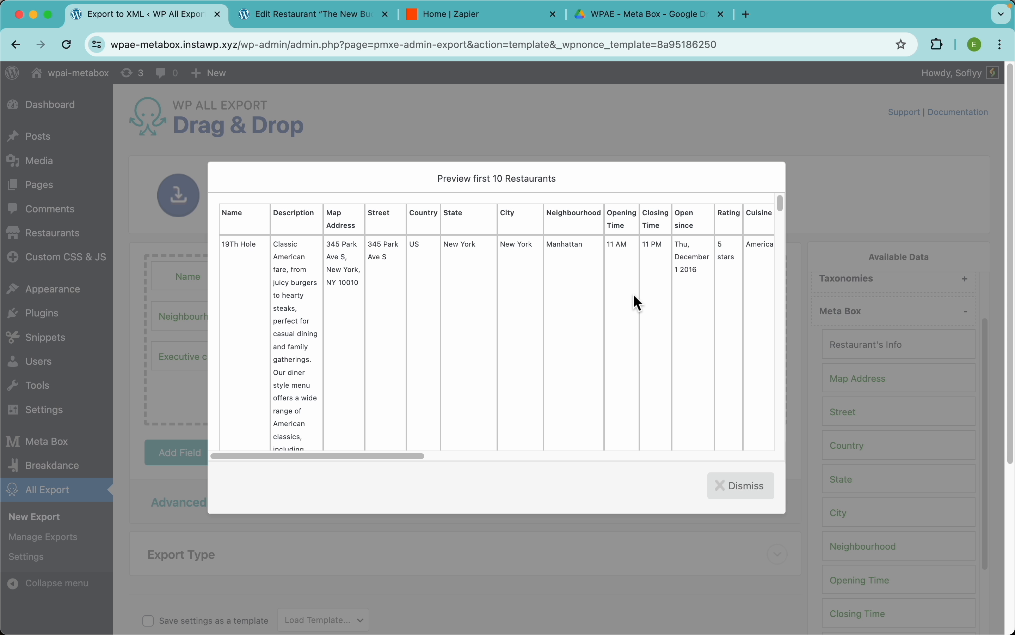
{"action": "scroll", "coordinate": [636, 302], "scroll_direction": "right", "scroll_amount": 10}
{"action": "scroll", "coordinate": [634, 294], "scroll_direction": "right", "scroll_amount": 2}
{"action": "scroll", "coordinate": [496, 320], "scroll_direction": "left", "scroll_amount": 4}
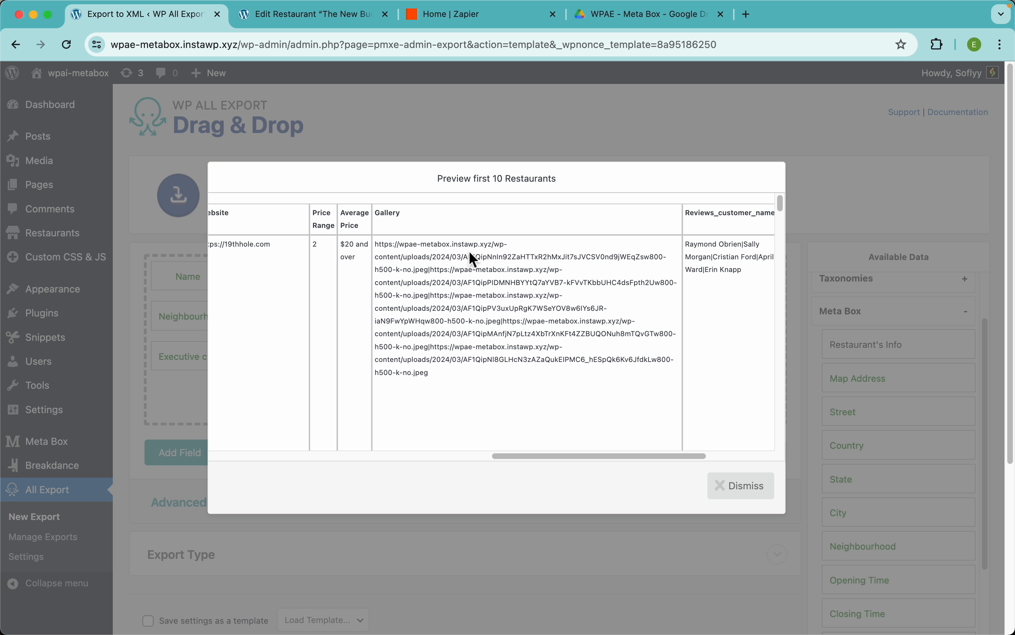
{"action": "scroll", "coordinate": [470, 250], "scroll_direction": "up", "scroll_amount": 5}
{"action": "scroll", "coordinate": [470, 250], "scroll_direction": "up", "scroll_amount": 4}
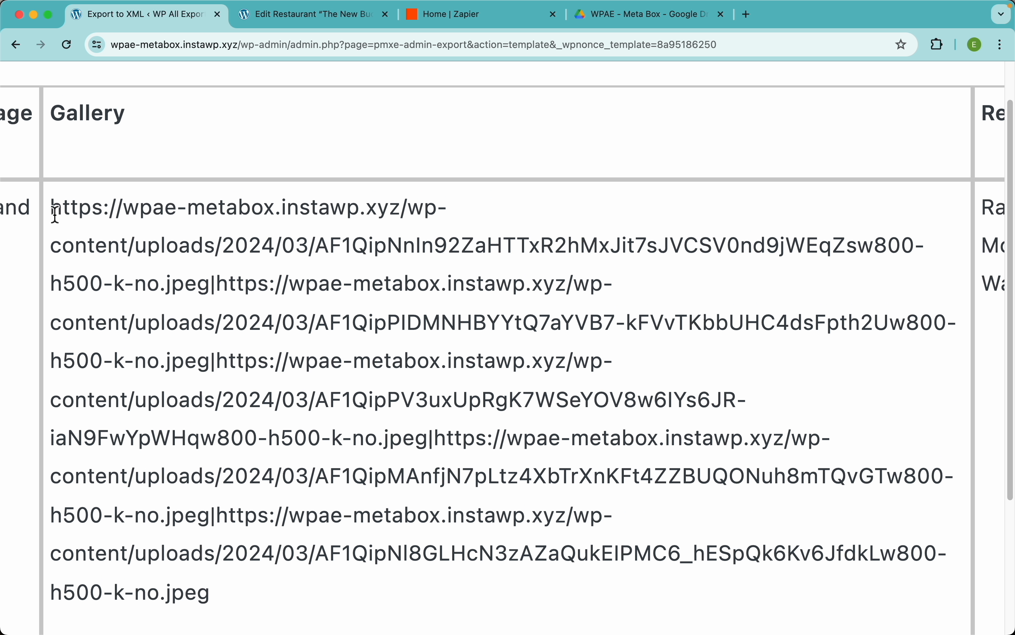
Open the second image URL from the first restaurant's Gallery value in a new browser tab
{"action": "left_click_drag", "start_coordinate": [52, 207], "coordinate": [694, 240]}
{"action": "left_click_drag", "start_coordinate": [216, 284], "coordinate": [210, 361]}
{"action": "right_click", "coordinate": [250, 324]}
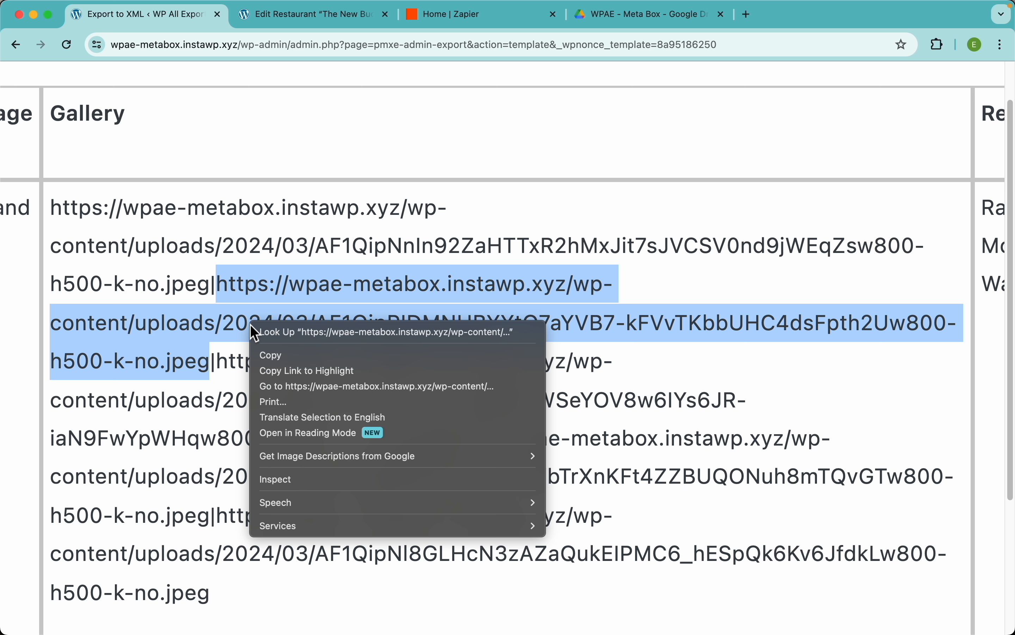
{"action": "left_click", "coordinate": [305, 390]}
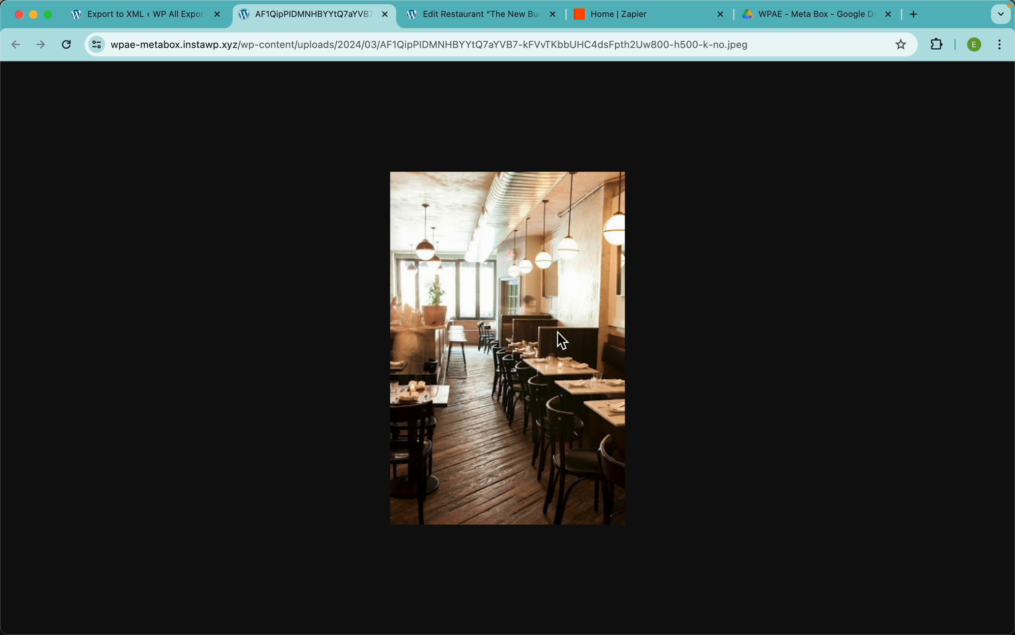